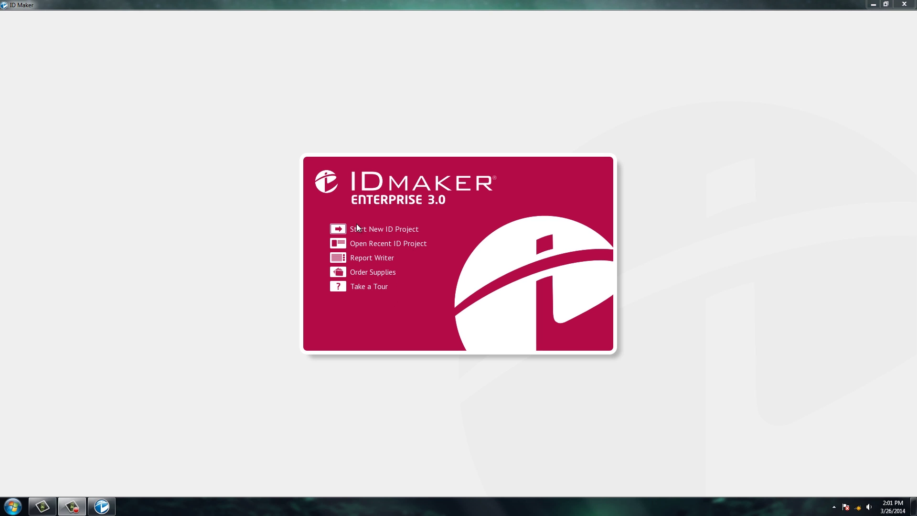
- Begin a new ID project from the IDMAKER start screen, bringing up Select Stock
{"action": "left_click", "coordinate": [337, 230]}
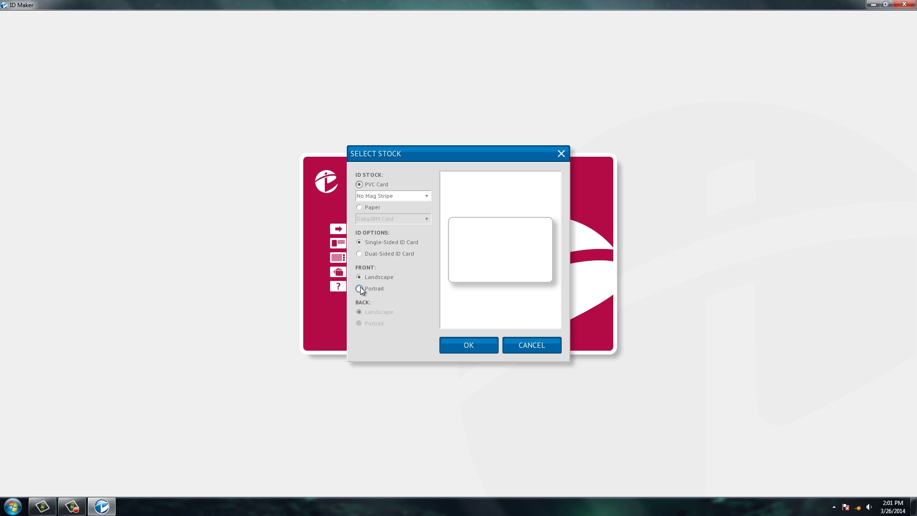
- Make the PVC card dual-sided with both front and back kept landscape
{"action": "left_click", "coordinate": [360, 254]}
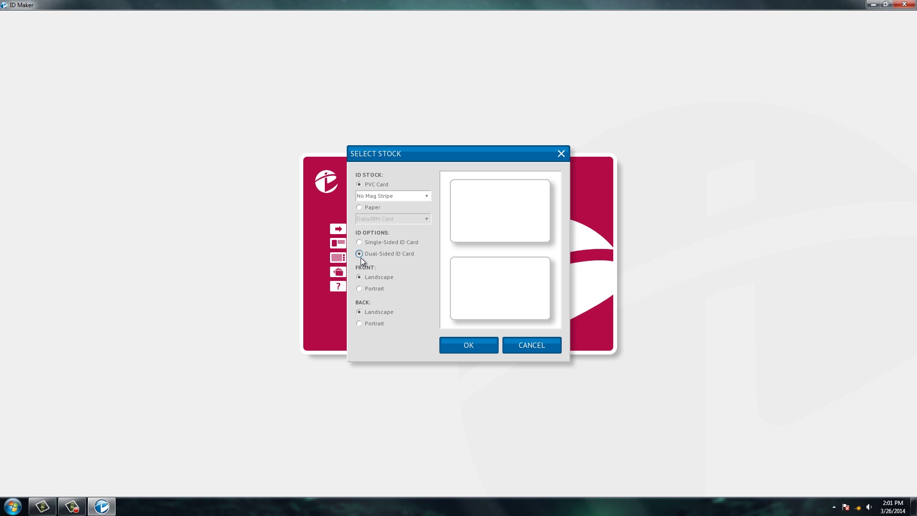
{"action": "left_click", "coordinate": [360, 289]}
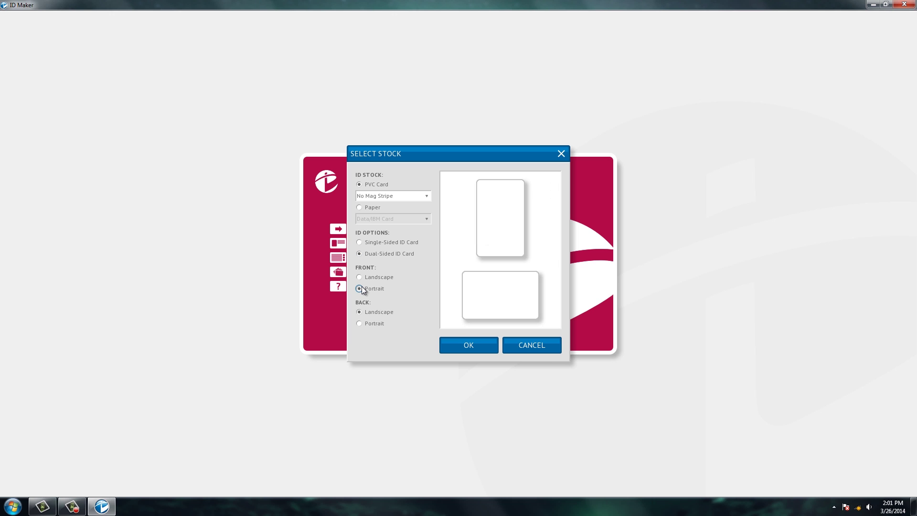
{"action": "left_click", "coordinate": [360, 323]}
{"action": "left_click", "coordinate": [359, 313]}
{"action": "left_click", "coordinate": [360, 278]}
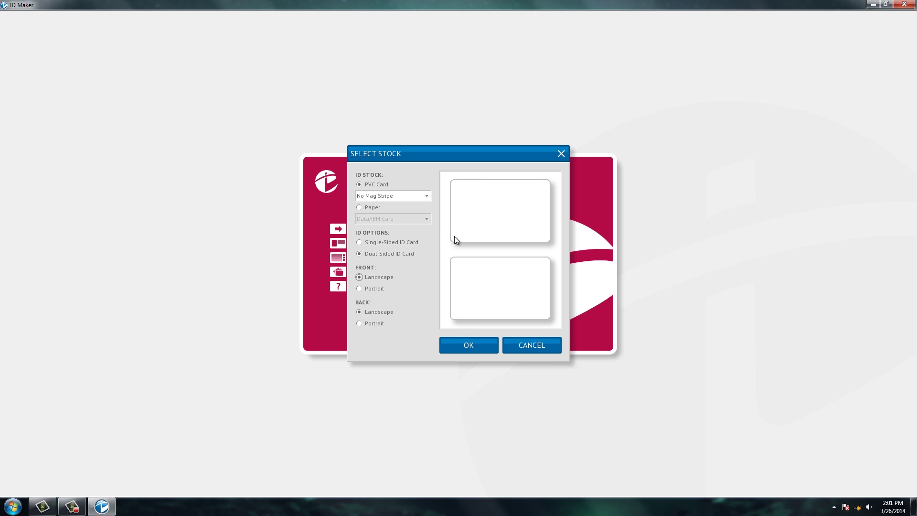
{"action": "left_click", "coordinate": [379, 312]}
- Keep No Mag Stripe, confirm the card stock, and start the project from Blank
{"action": "left_click", "coordinate": [422, 200]}
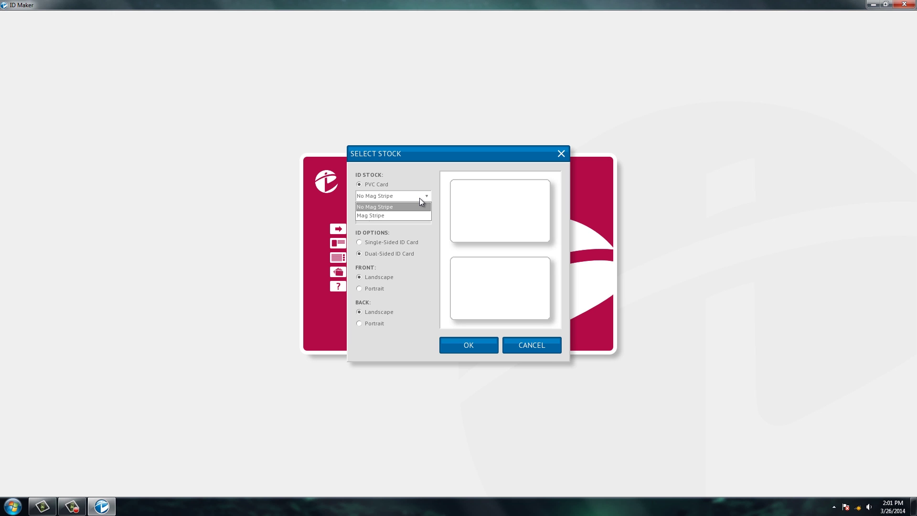
{"action": "left_click", "coordinate": [417, 198]}
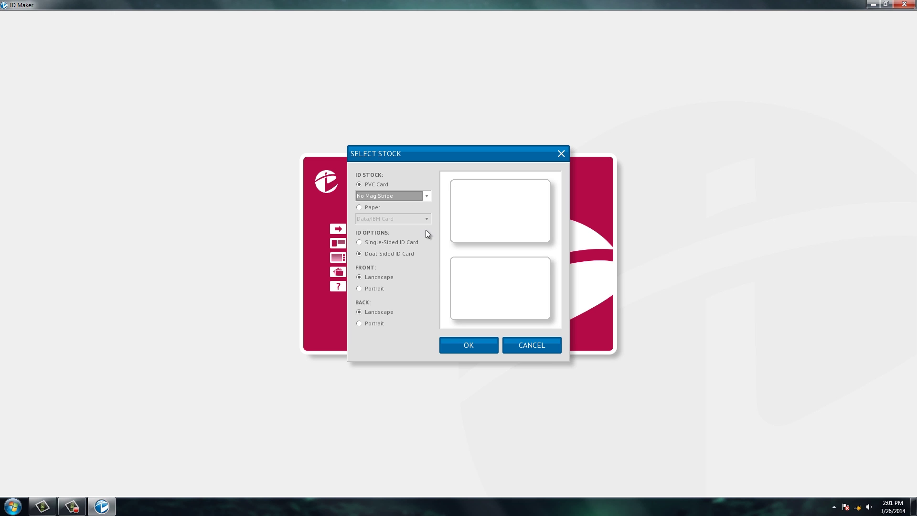
{"action": "left_click", "coordinate": [474, 351]}
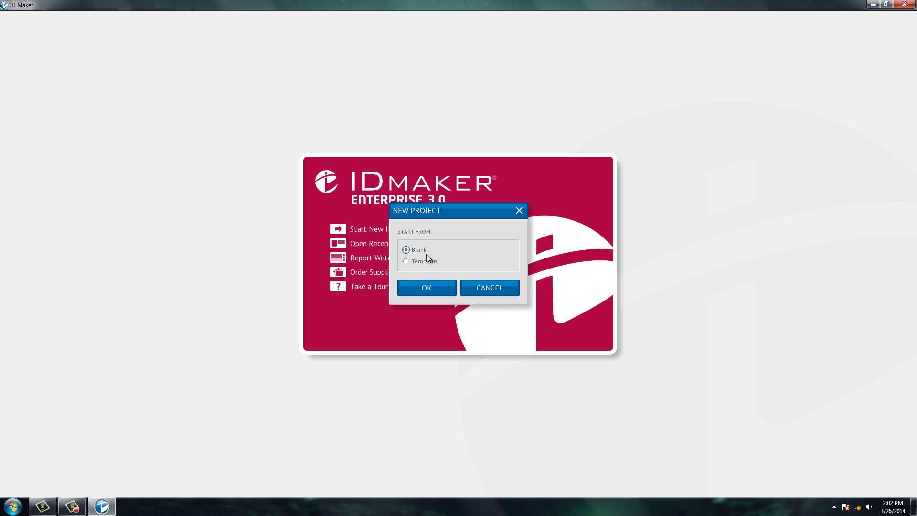
{"action": "left_click", "coordinate": [422, 291]}
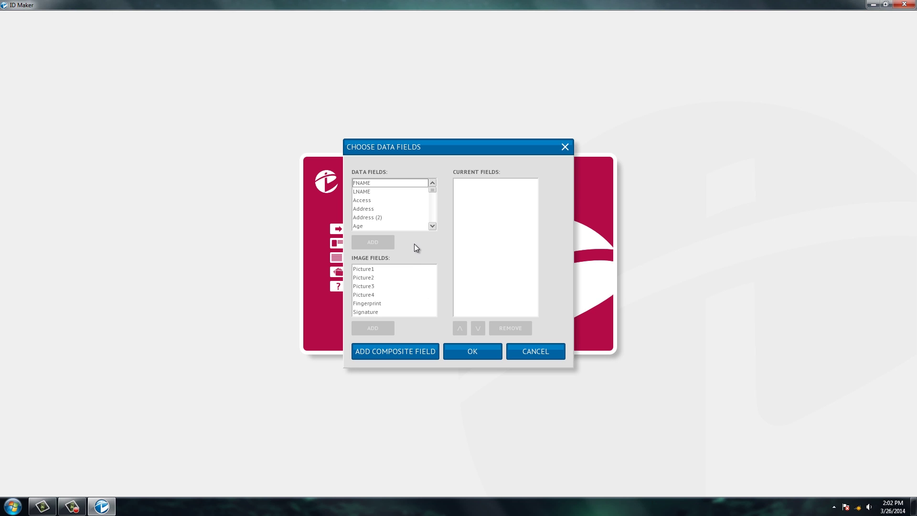
- Add the FNAME, LNAME and Title text fields to the card's data fields
{"action": "left_click", "coordinate": [370, 185]}
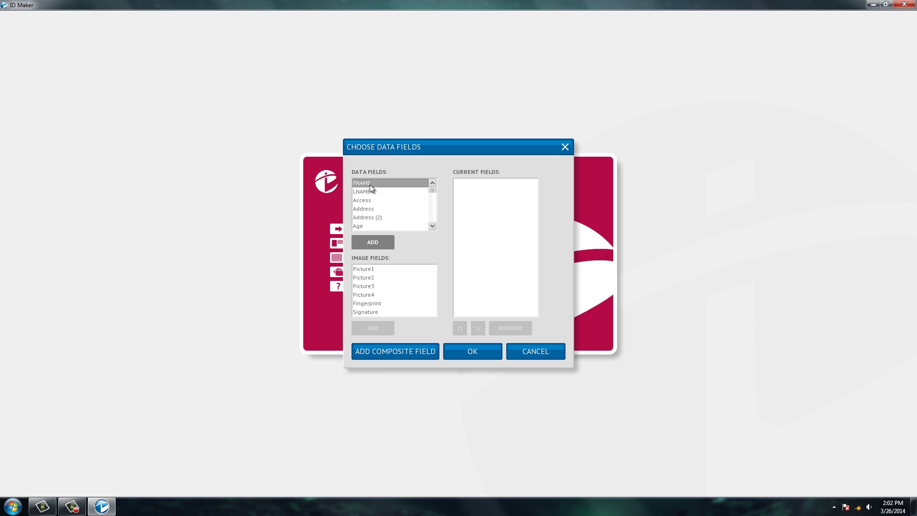
{"action": "left_click", "coordinate": [371, 243]}
{"action": "left_click", "coordinate": [371, 245]}
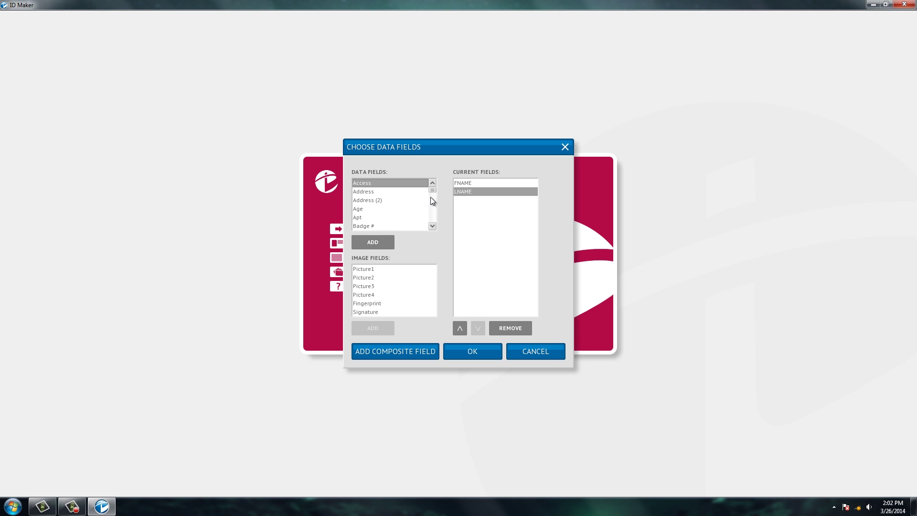
{"action": "left_click_drag", "start_coordinate": [432, 197], "coordinate": [432, 223]}
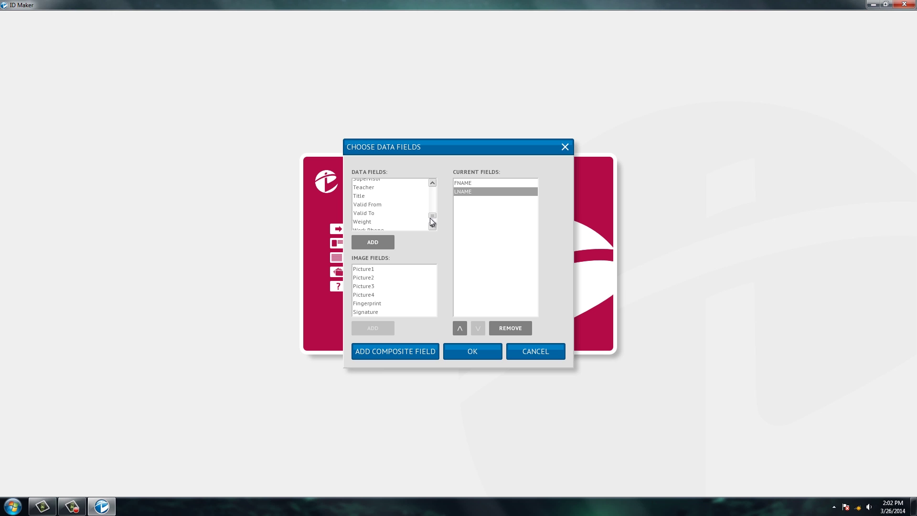
{"action": "left_click", "coordinate": [364, 197]}
{"action": "left_click", "coordinate": [376, 245]}
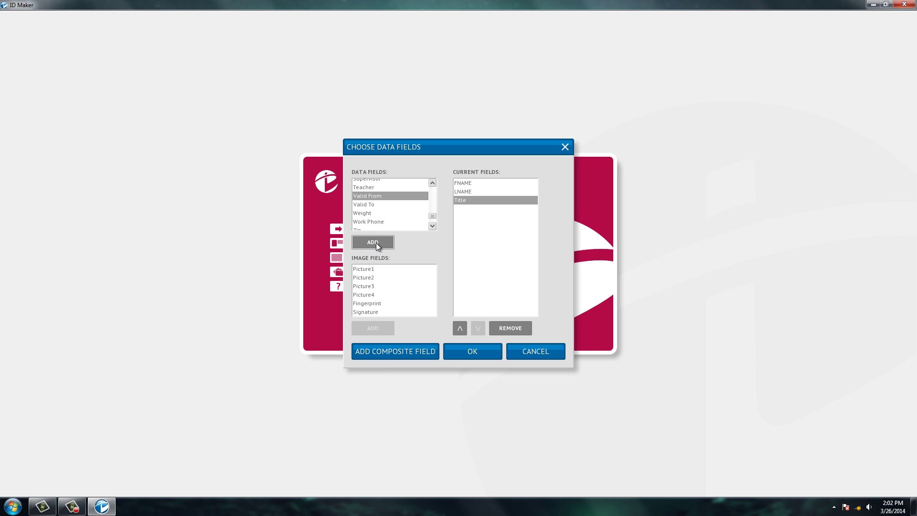
- Add the Picture1 image field and confirm the chosen data fields
{"action": "left_click", "coordinate": [368, 270]}
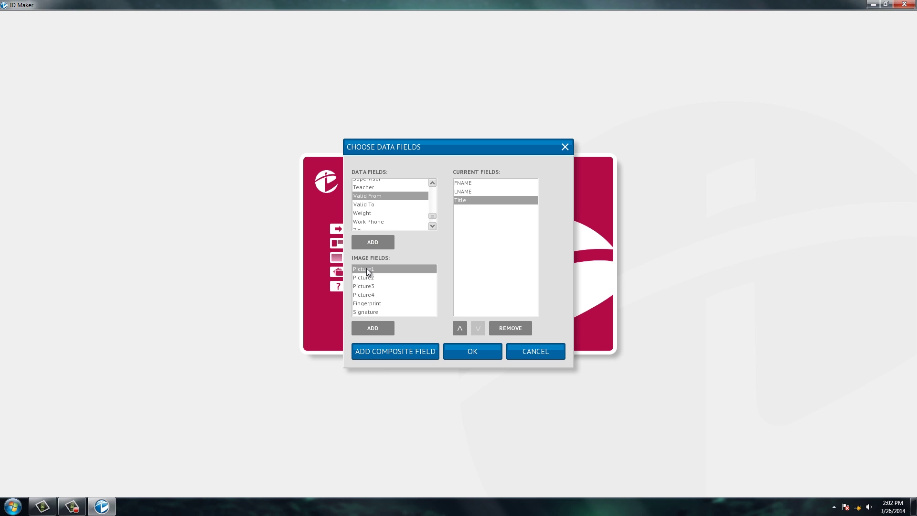
{"action": "left_click", "coordinate": [373, 329]}
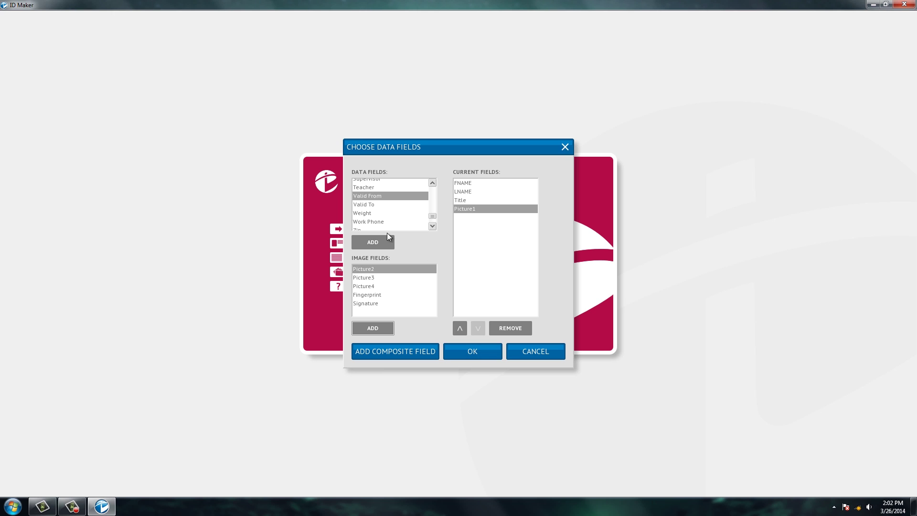
{"action": "left_click", "coordinate": [433, 226]}
{"action": "left_click", "coordinate": [433, 226]}
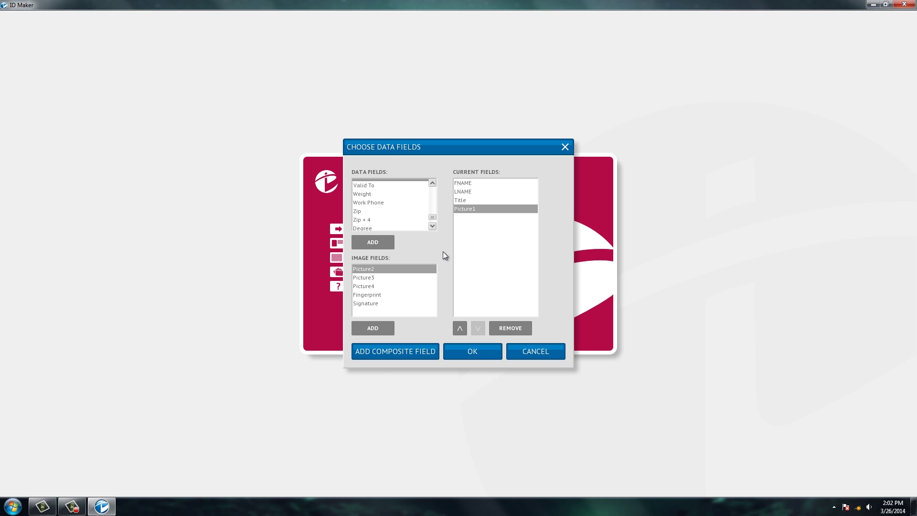
{"action": "left_click", "coordinate": [480, 352]}
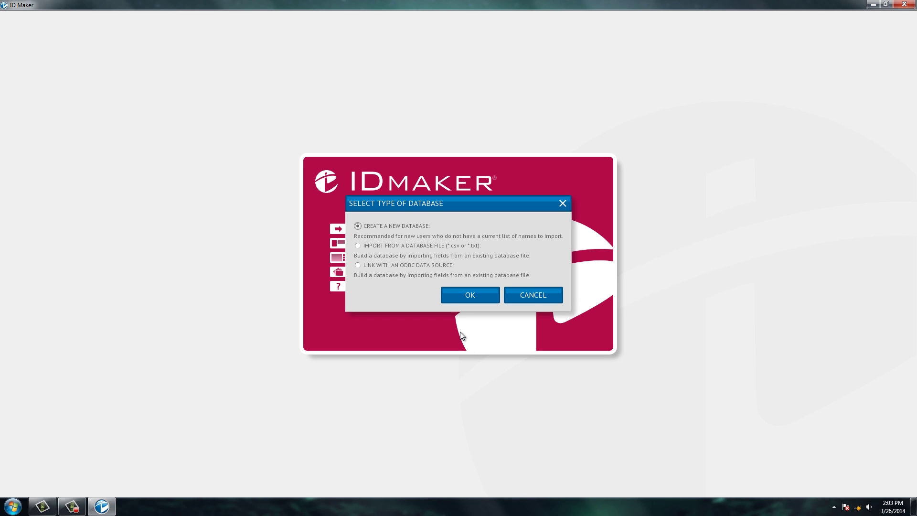
- Keep Create a New Database and confirm to open the untitled project
{"action": "left_click", "coordinate": [474, 303]}
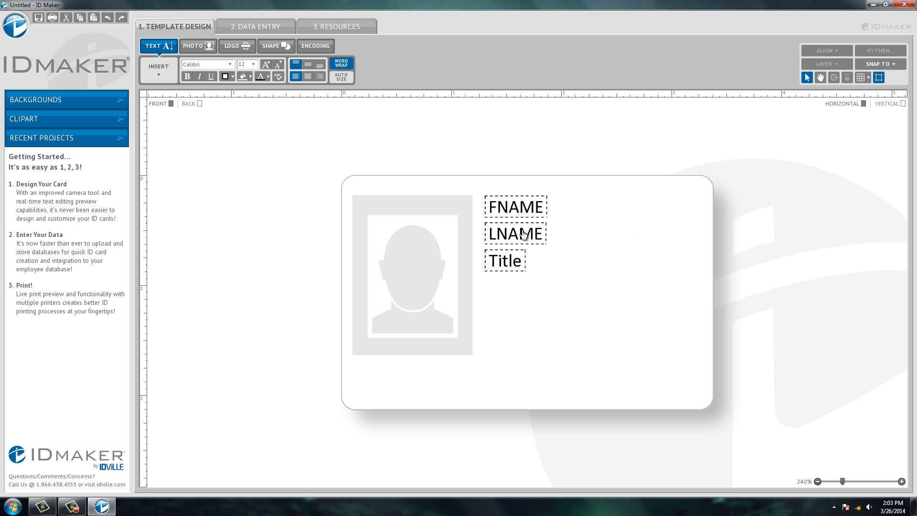
- Place LNAME and FNAME below Title, shrink the photo to the top-left, then view Data Entry
{"action": "left_click_drag", "start_coordinate": [542, 235], "coordinate": [615, 282]}
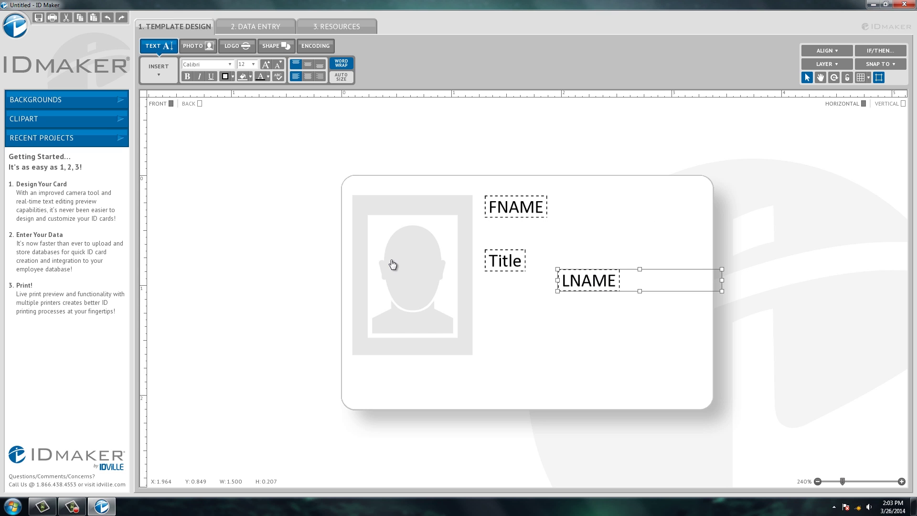
{"action": "left_click_drag", "start_coordinate": [391, 262], "coordinate": [410, 286]}
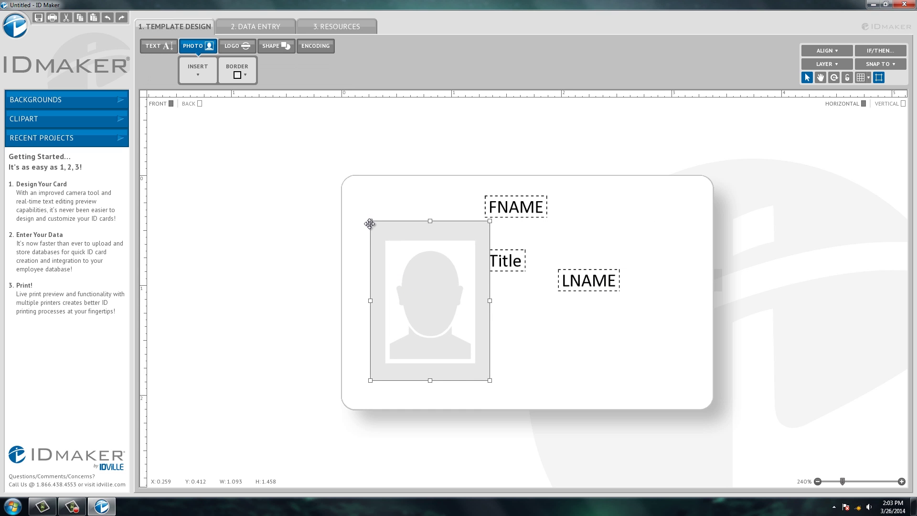
{"action": "left_click_drag", "start_coordinate": [371, 222], "coordinate": [392, 249]}
{"action": "left_click_drag", "start_coordinate": [428, 278], "coordinate": [406, 240]}
{"action": "left_click_drag", "start_coordinate": [524, 206], "coordinate": [529, 314]}
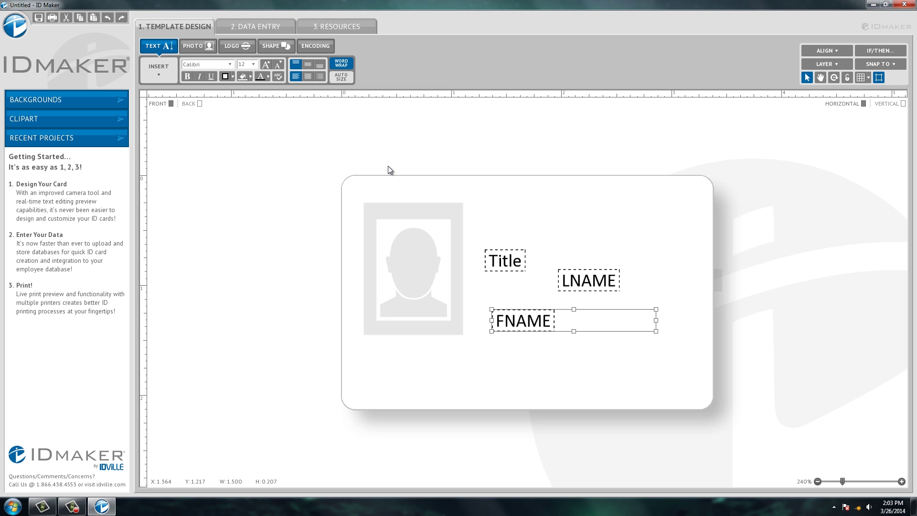
{"action": "left_click", "coordinate": [267, 31]}
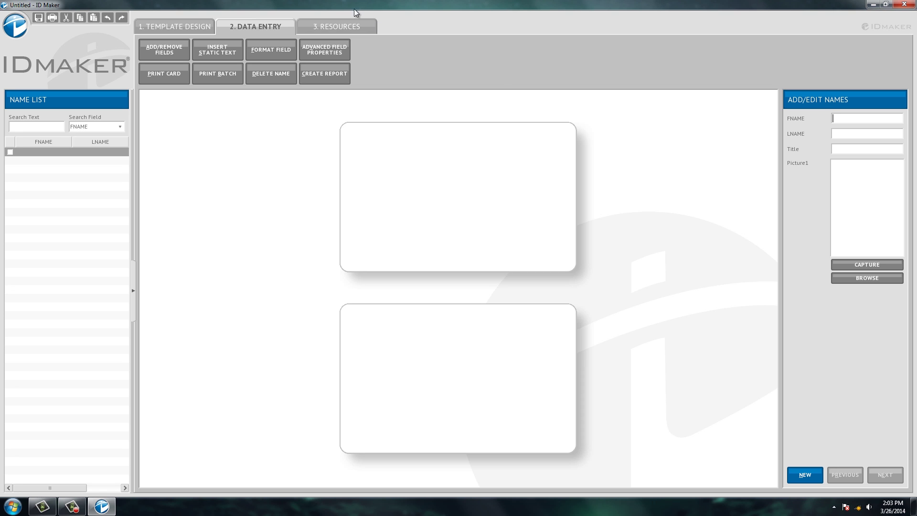
- Look over the Resources tab, then return to Template Design
{"action": "left_click", "coordinate": [349, 26]}
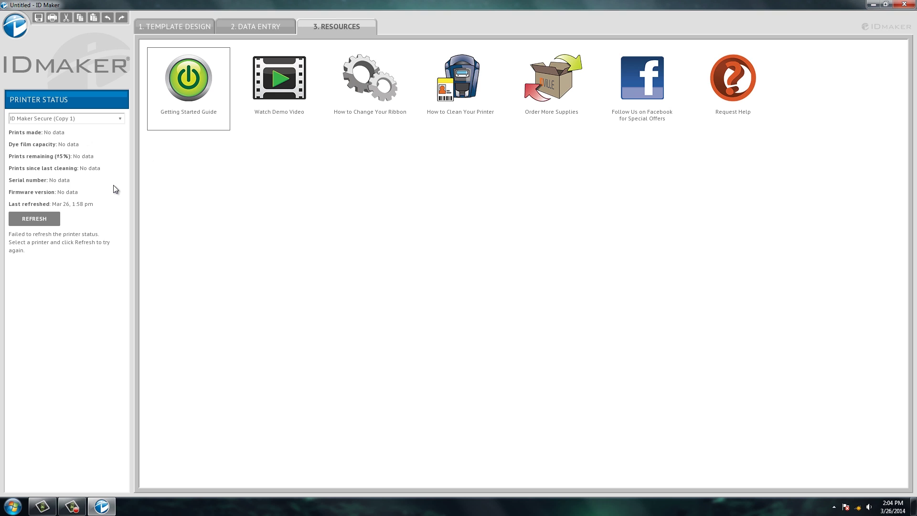
{"action": "left_click", "coordinate": [199, 26]}
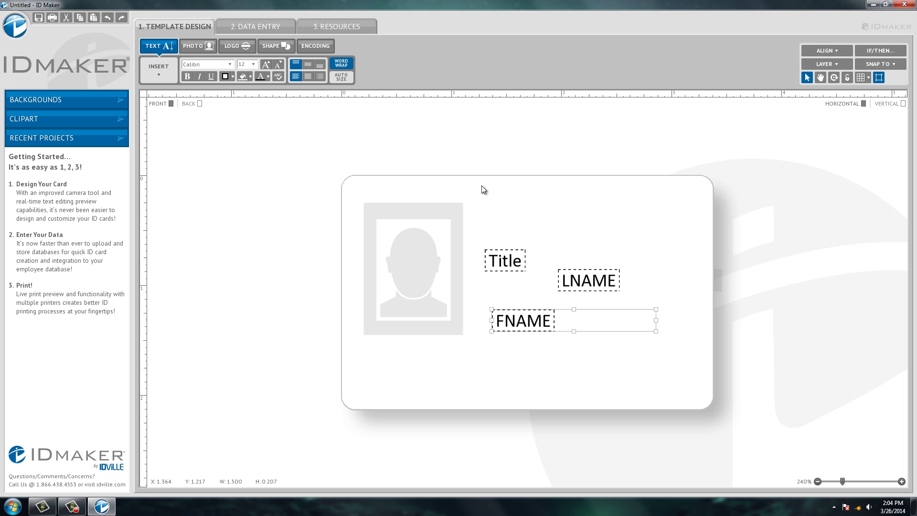
- Delete the separate LNAME and Title boxes, leaving only the FNAME text box
{"action": "left_click_drag", "start_coordinate": [508, 260], "coordinate": [518, 368]}
{"action": "left_click_drag", "start_coordinate": [517, 322], "coordinate": [500, 259]}
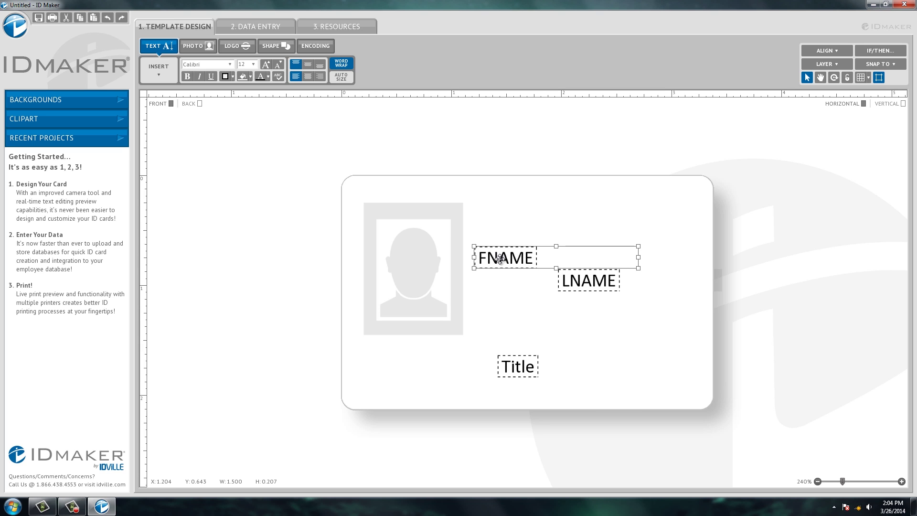
{"action": "left_click", "coordinate": [587, 282]}
{"action": "key", "text": "Delete"}
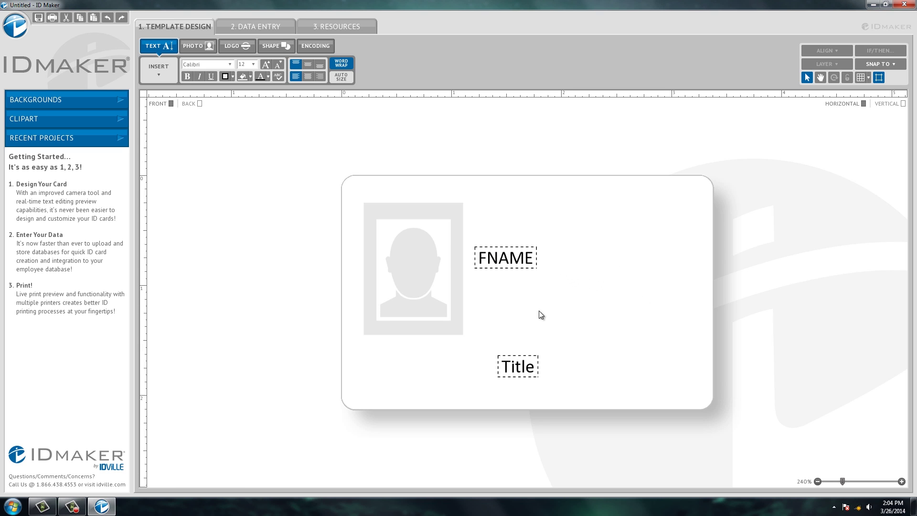
{"action": "left_click", "coordinate": [520, 359]}
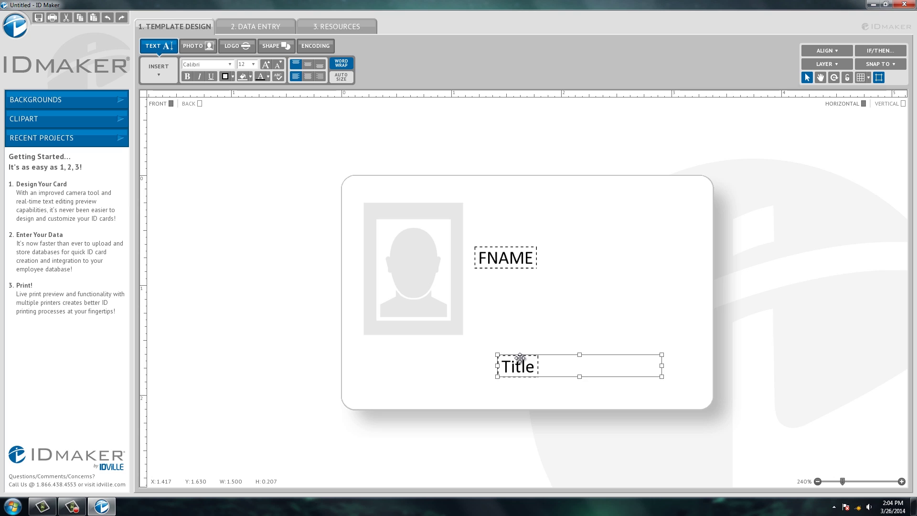
{"action": "key", "text": "Delete"}
- Insert the LNAME data field after FNAME and TITLE on a new line in the same box
{"action": "left_click", "coordinate": [537, 266]}
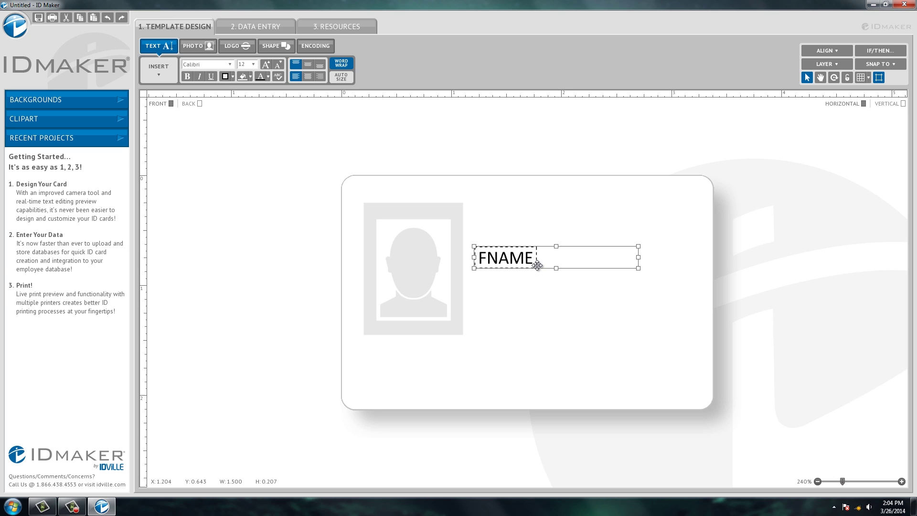
{"action": "left_click", "coordinate": [563, 261]}
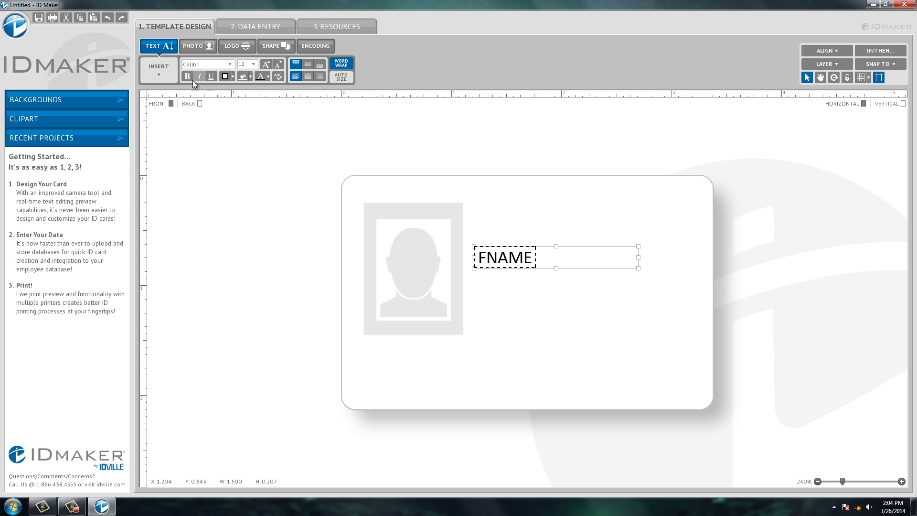
{"action": "left_click", "coordinate": [159, 78]}
{"action": "mouse_move", "coordinate": [165, 95]}
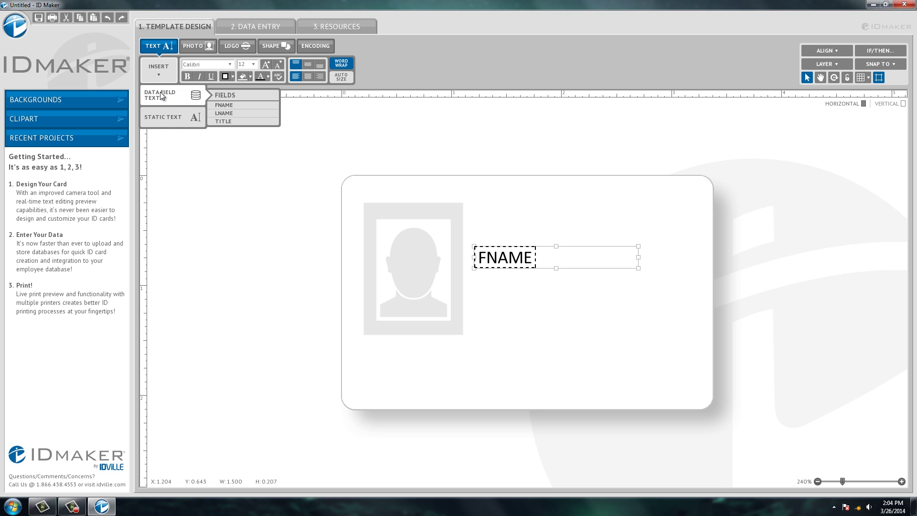
{"action": "left_click", "coordinate": [222, 115]}
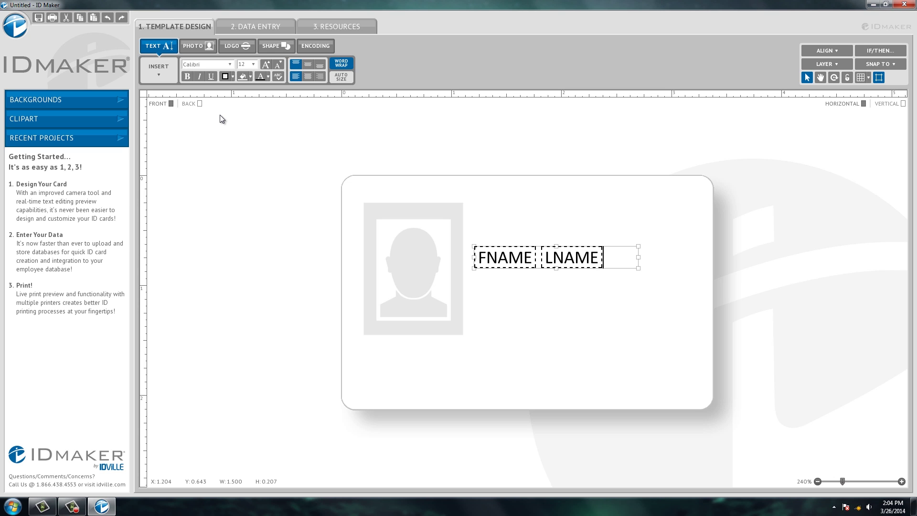
{"action": "key", "text": "BackSpace"}
{"action": "key", "text": "BackSpace"}
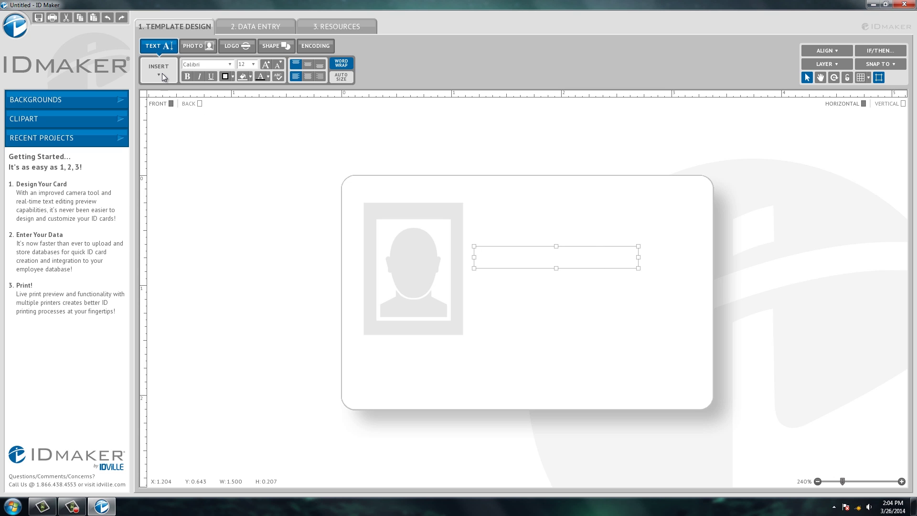
{"action": "left_click", "coordinate": [162, 72]}
{"action": "mouse_move", "coordinate": [168, 95]}
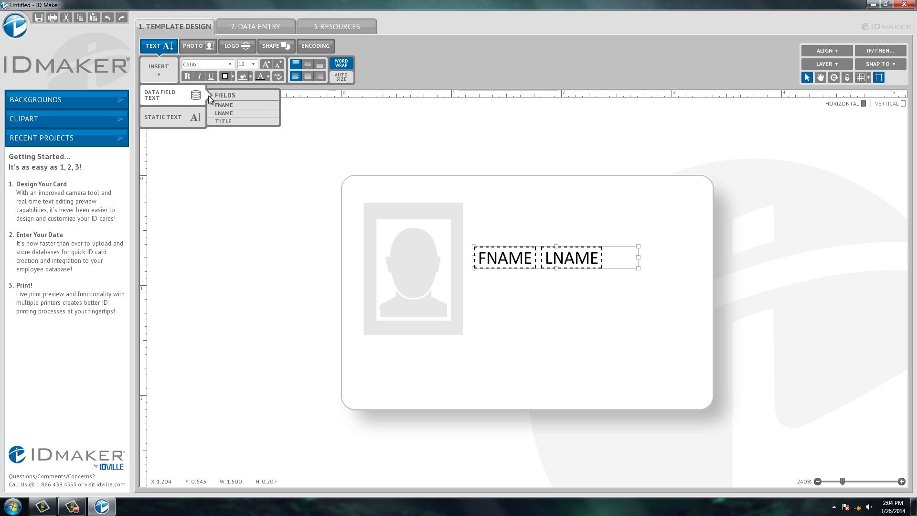
{"action": "left_click", "coordinate": [224, 121]}
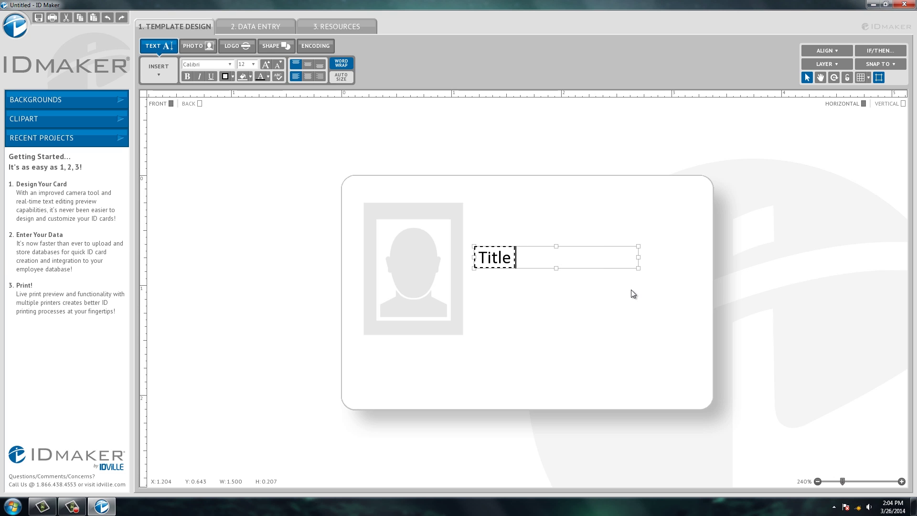
{"action": "key", "text": "ctrl+z"}
- Move the name text box lower right, enlarge it to show the Title line, and center-align it
{"action": "left_click_drag", "start_coordinate": [595, 258], "coordinate": [615, 314]}
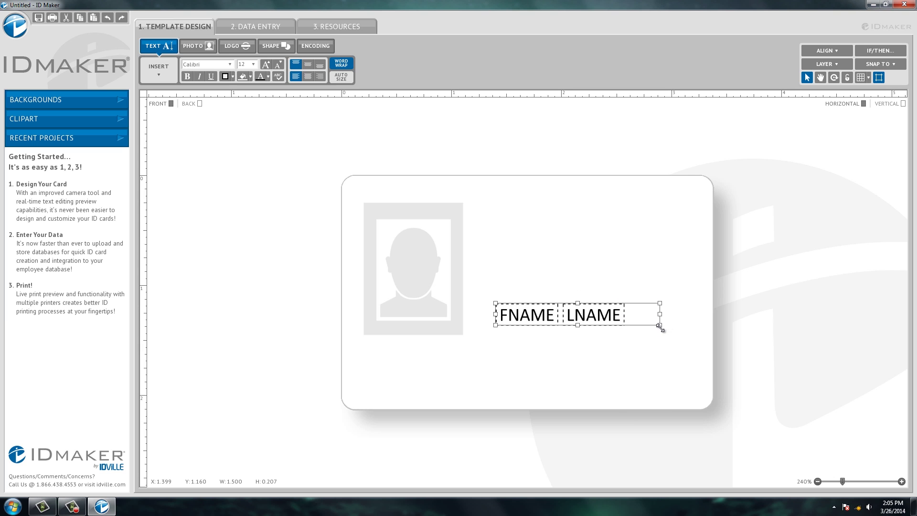
{"action": "left_click_drag", "start_coordinate": [659, 324], "coordinate": [675, 367]}
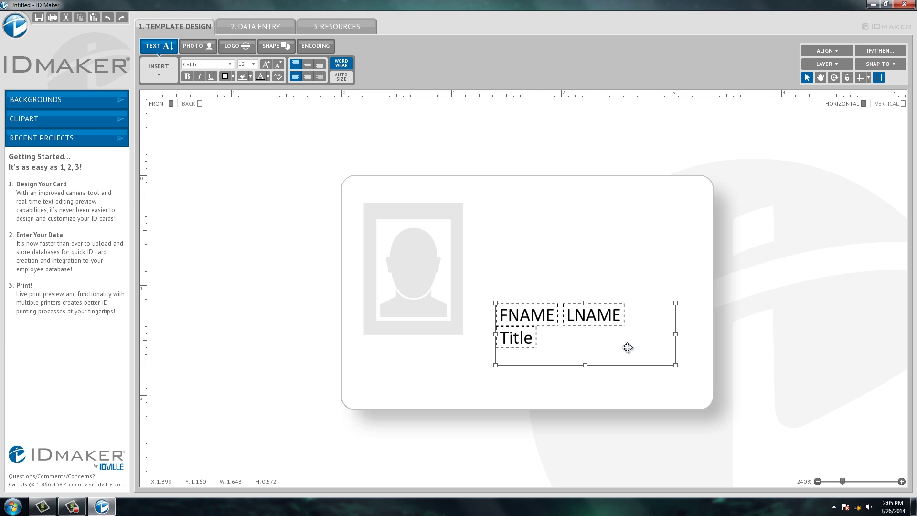
{"action": "left_click", "coordinate": [308, 77]}
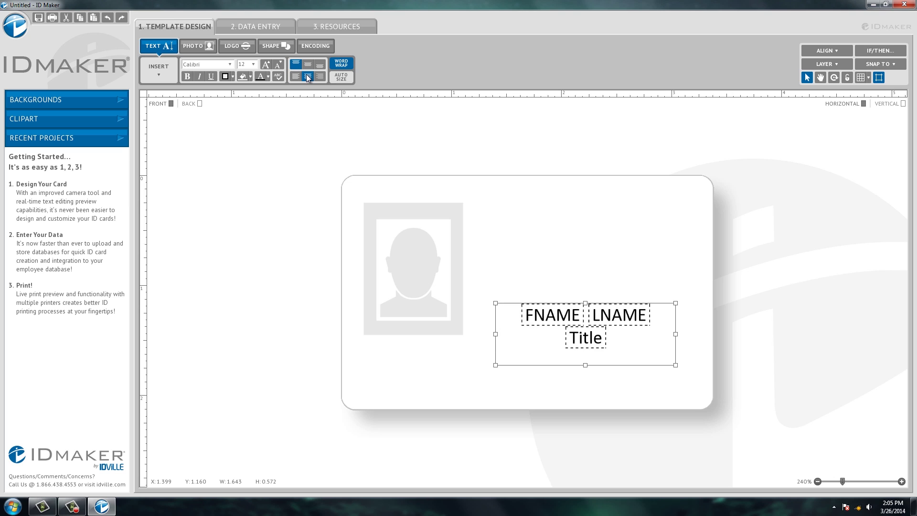
{"action": "left_click", "coordinate": [637, 321]}
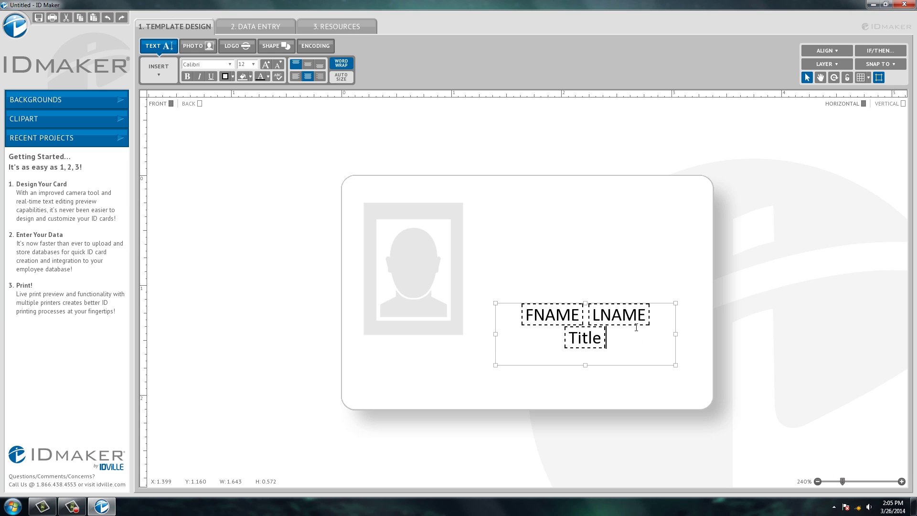
- Set FNAME LNAME to font size 18, widen the box to one line, and shift it right
{"action": "left_click_drag", "start_coordinate": [654, 315], "coordinate": [530, 301]}
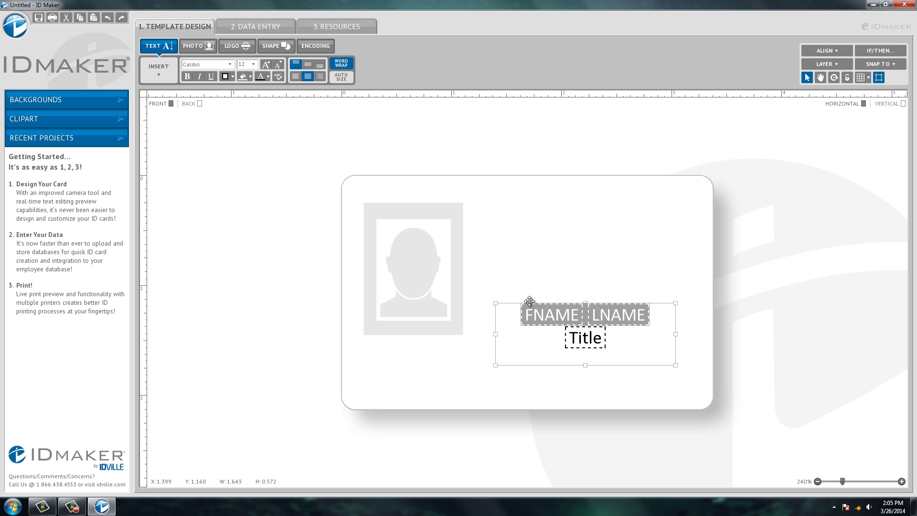
{"action": "left_click", "coordinate": [254, 66]}
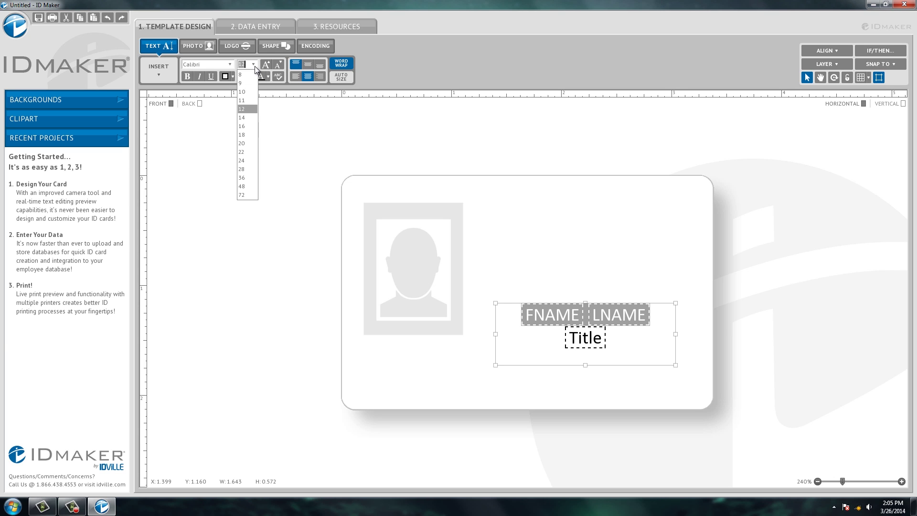
{"action": "left_click", "coordinate": [241, 133]}
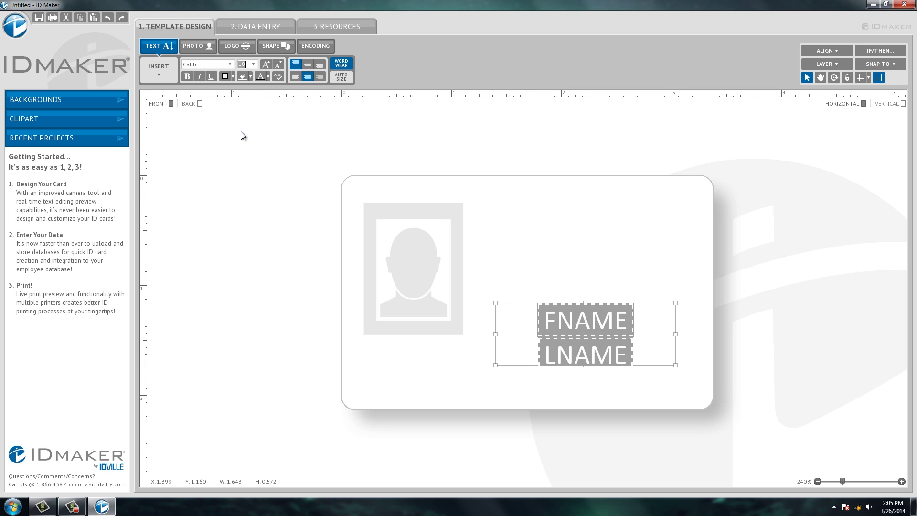
{"action": "left_click", "coordinate": [503, 290]}
{"action": "left_click", "coordinate": [506, 323]}
{"action": "left_click_drag", "start_coordinate": [496, 303], "coordinate": [448, 299]}
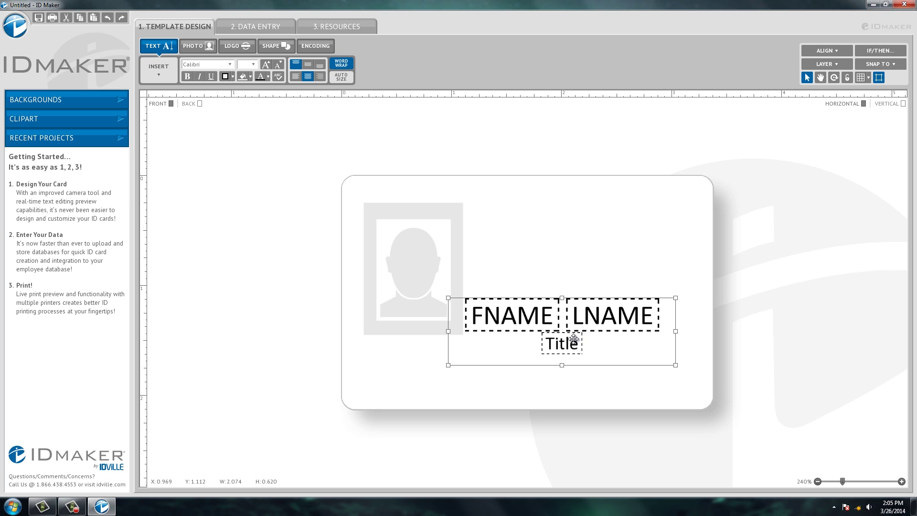
{"action": "left_click_drag", "start_coordinate": [574, 339], "coordinate": [607, 337]}
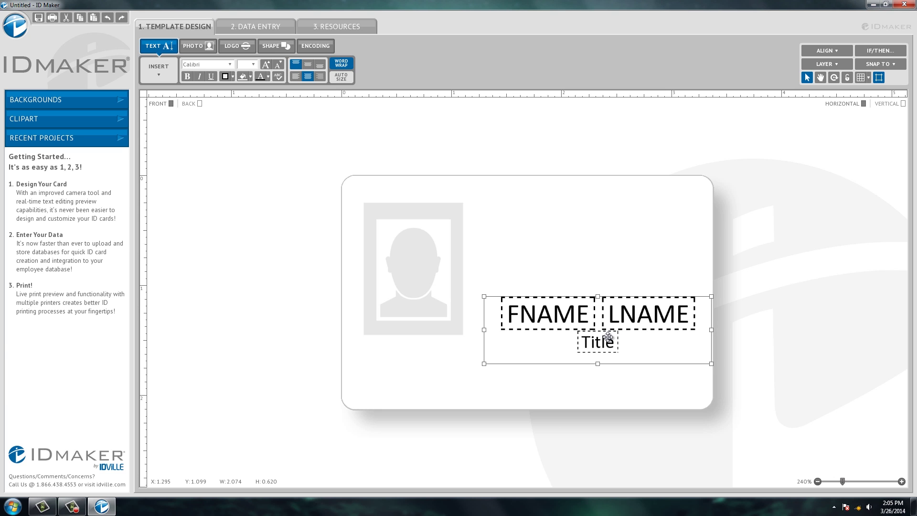
- Nudge the photo placeholder down-right and enlarge it slightly
{"action": "left_click", "coordinate": [452, 298]}
{"action": "left_click_drag", "start_coordinate": [438, 297], "coordinate": [450, 309]}
{"action": "left_click_drag", "start_coordinate": [475, 347], "coordinate": [447, 331]}
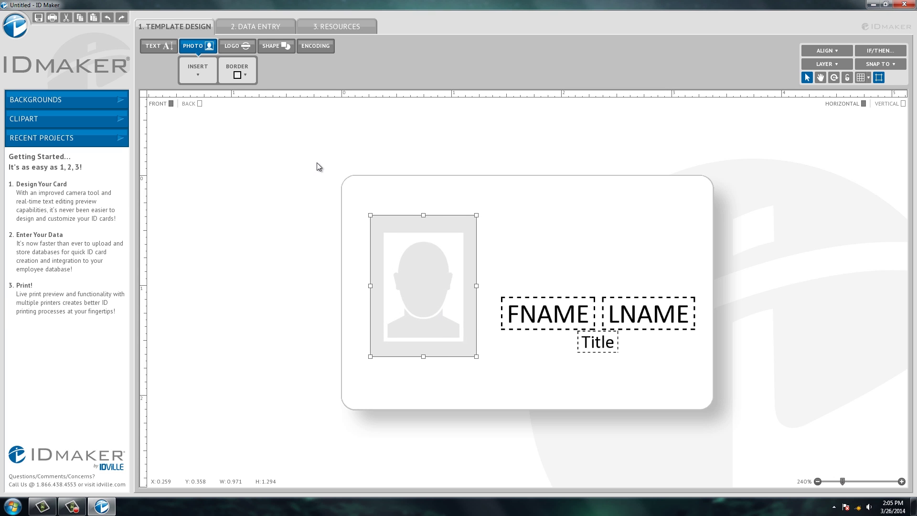
- Apply a Thin border size to the photo placeholder and deselect it to check the frame
{"action": "left_click", "coordinate": [238, 74]}
{"action": "mouse_move", "coordinate": [246, 93]}
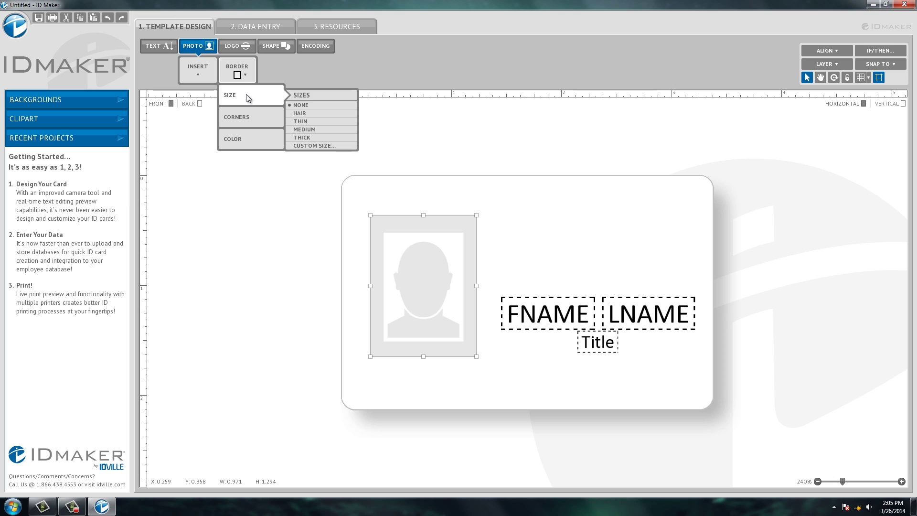
{"action": "left_click", "coordinate": [308, 120]}
{"action": "left_click", "coordinate": [541, 224]}
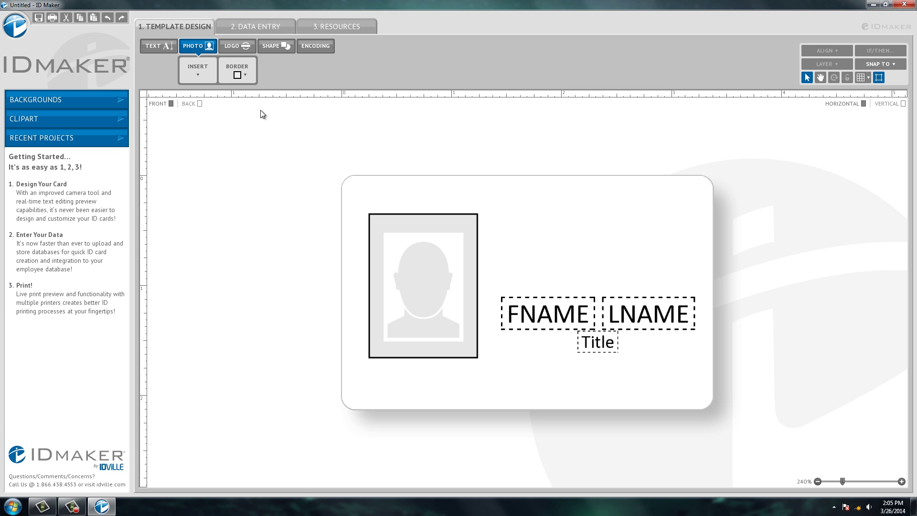
- Open the clipart library and page forward four times through the clipart
{"action": "left_click", "coordinate": [62, 119]}
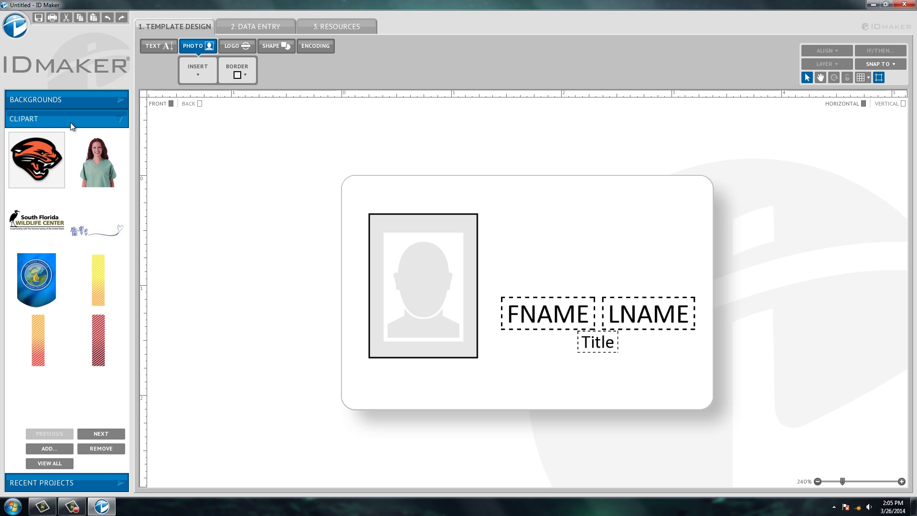
{"action": "left_click", "coordinate": [104, 434]}
{"action": "left_click", "coordinate": [105, 433]}
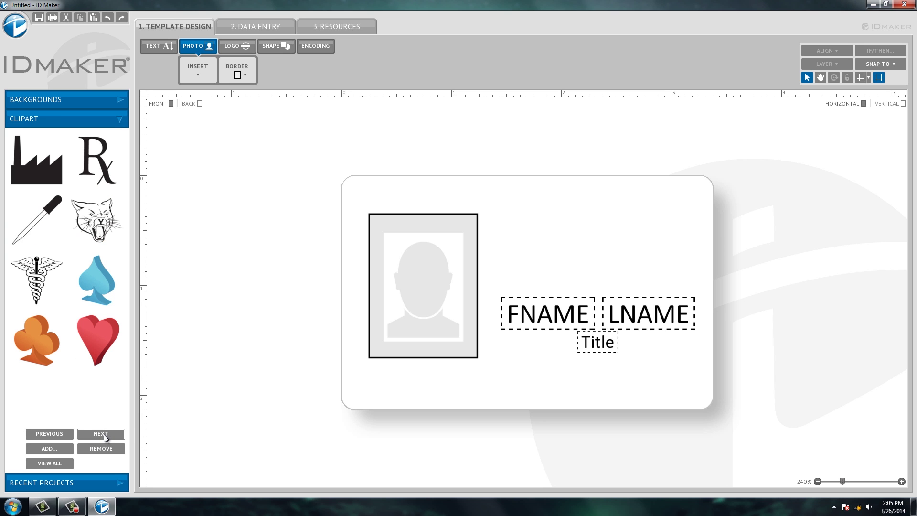
{"action": "left_click", "coordinate": [104, 434]}
{"action": "left_click", "coordinate": [104, 434]}
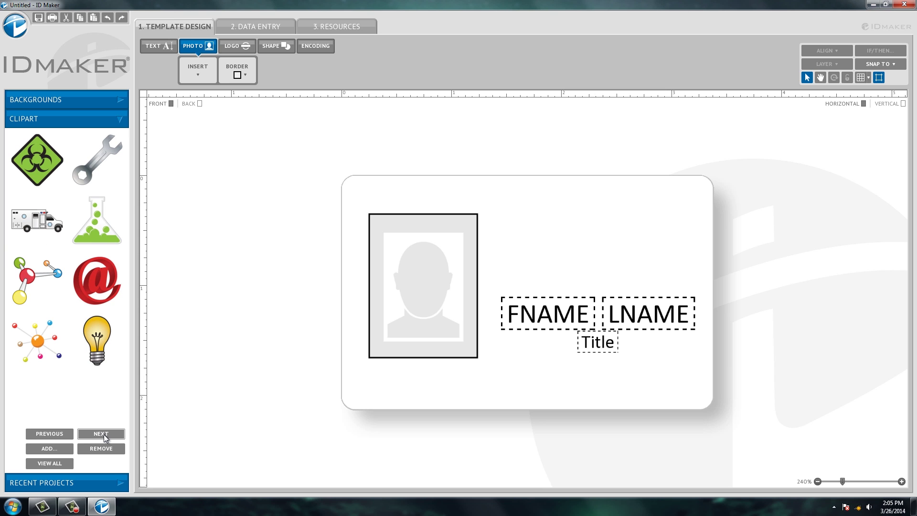
- Place the red @ clipart on the card, move and shrink it, then delete it
{"action": "double_click", "coordinate": [108, 284]}
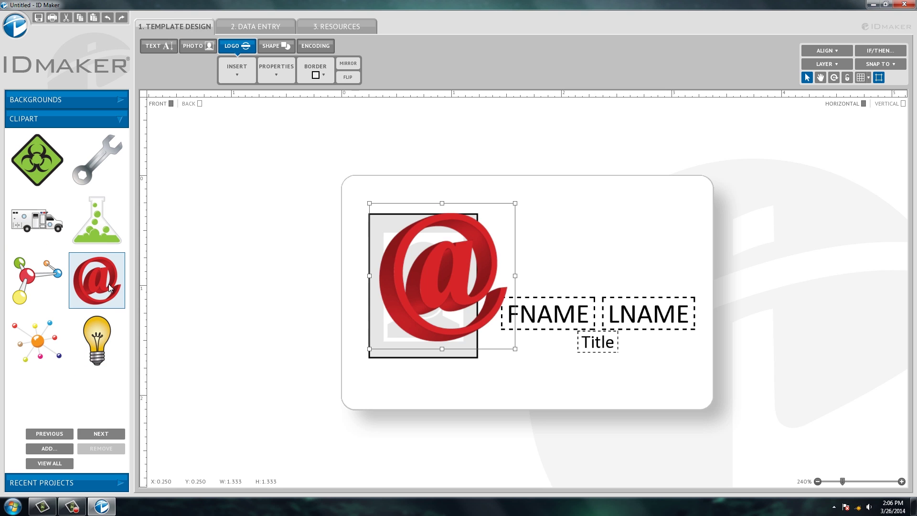
{"action": "left_click_drag", "start_coordinate": [457, 258], "coordinate": [586, 251]}
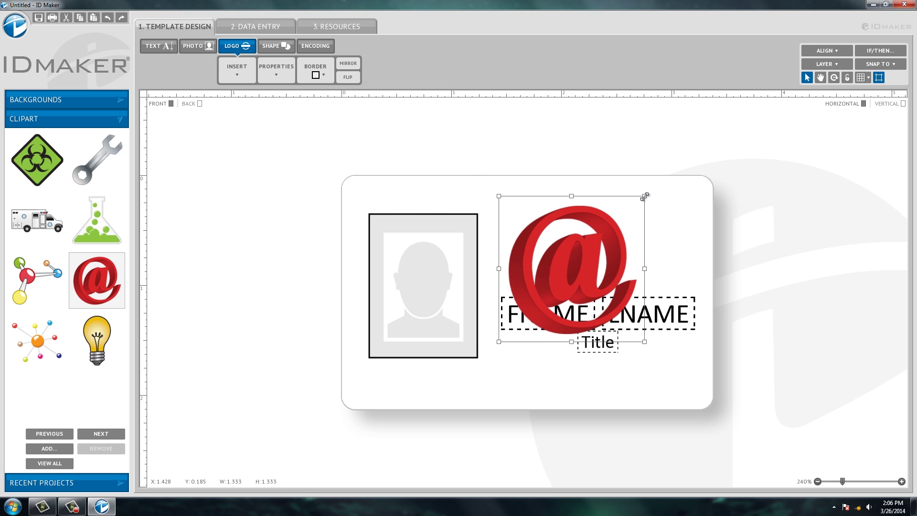
{"action": "left_click_drag", "start_coordinate": [645, 196], "coordinate": [609, 231]}
{"action": "left_click_drag", "start_coordinate": [547, 273], "coordinate": [602, 226]}
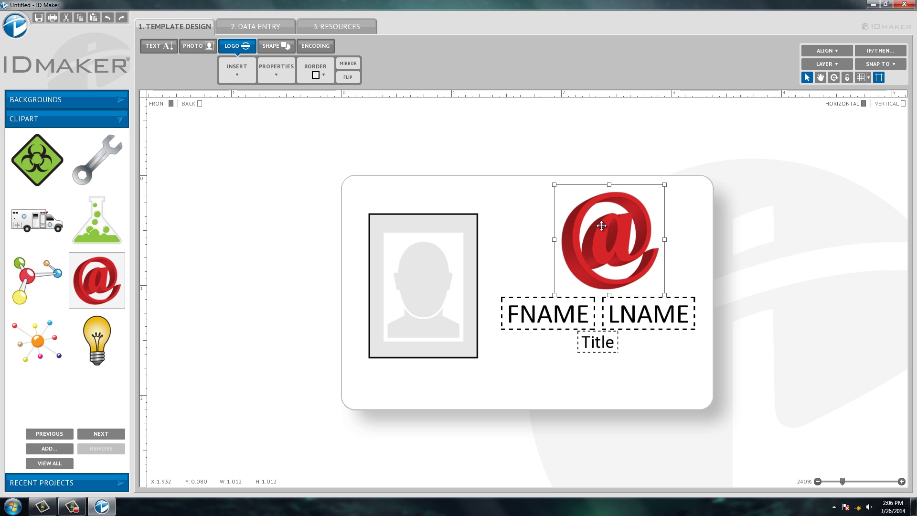
{"action": "key", "text": "Delete"}
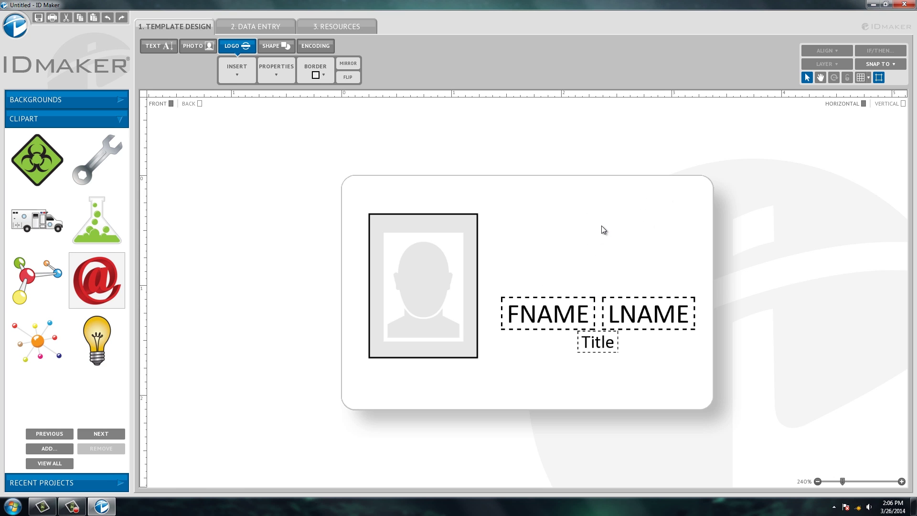
{"action": "left_click", "coordinate": [234, 71]}
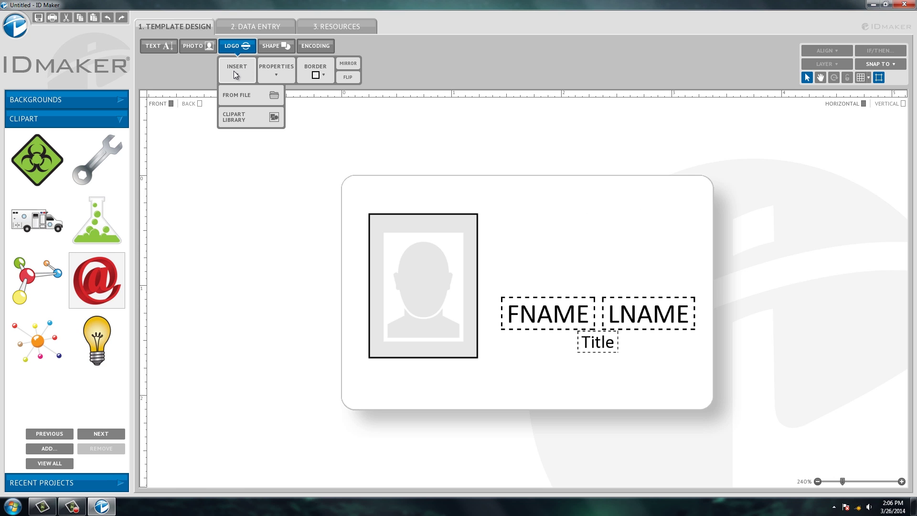
- Import the IDville Logo image from the Desktop and place it, slightly enlarged, above FNAME LNAME
{"action": "left_click", "coordinate": [237, 97]}
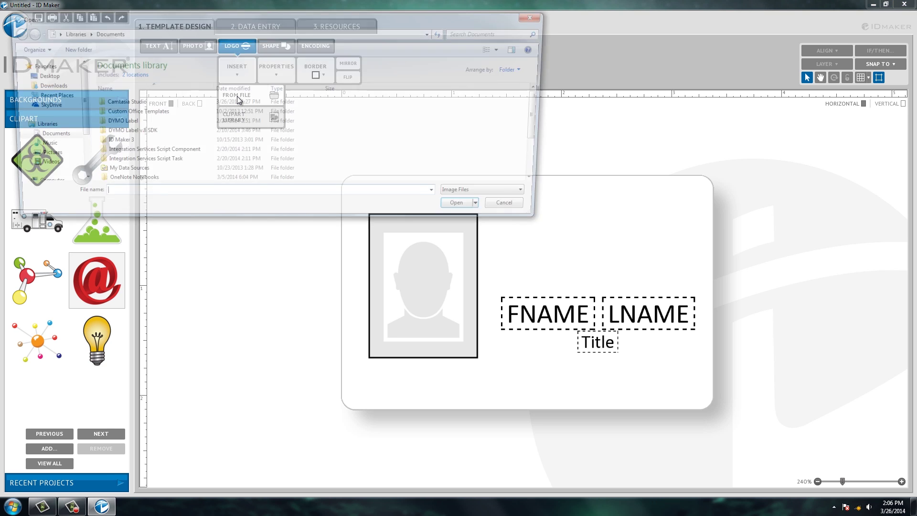
{"action": "left_click", "coordinate": [40, 76]}
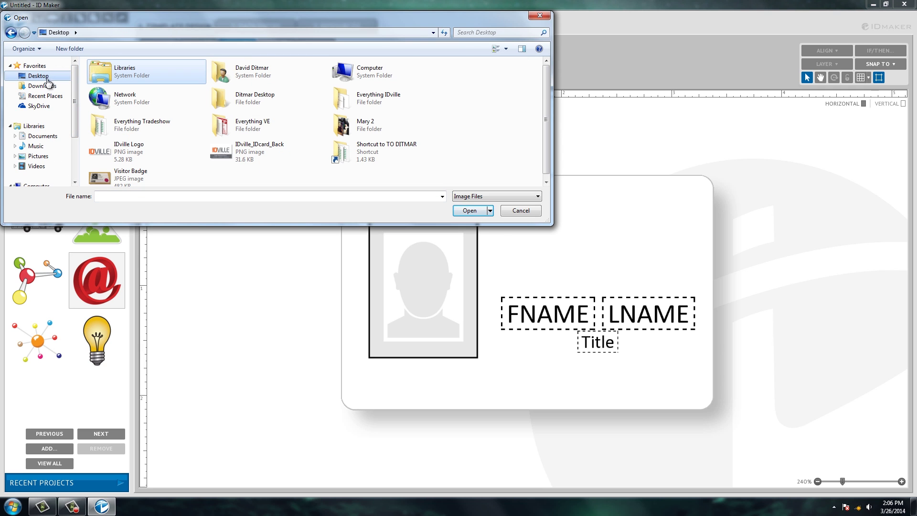
{"action": "double_click", "coordinate": [119, 153]}
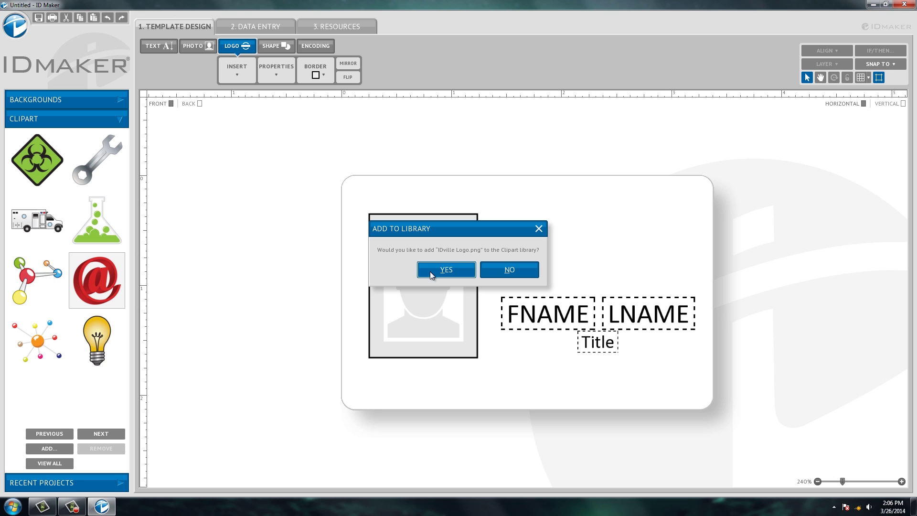
{"action": "left_click", "coordinate": [459, 268]}
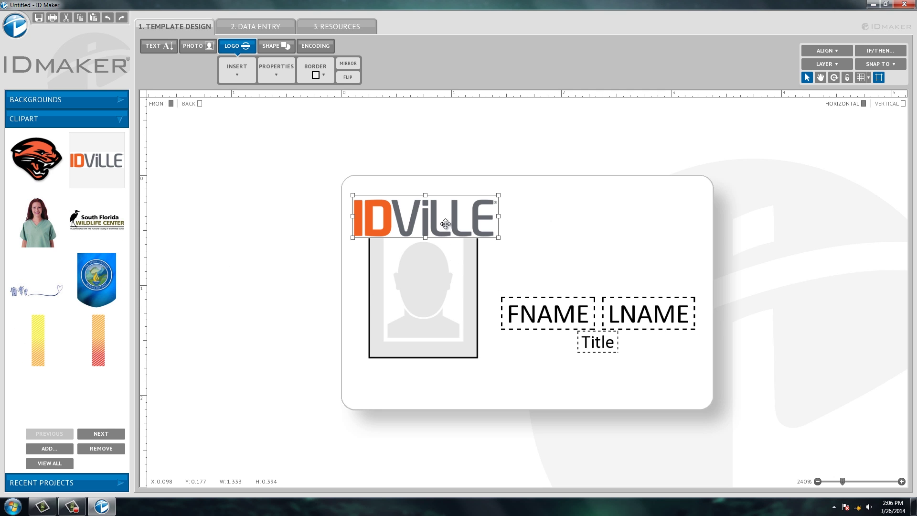
{"action": "left_click_drag", "start_coordinate": [434, 221], "coordinate": [595, 242]}
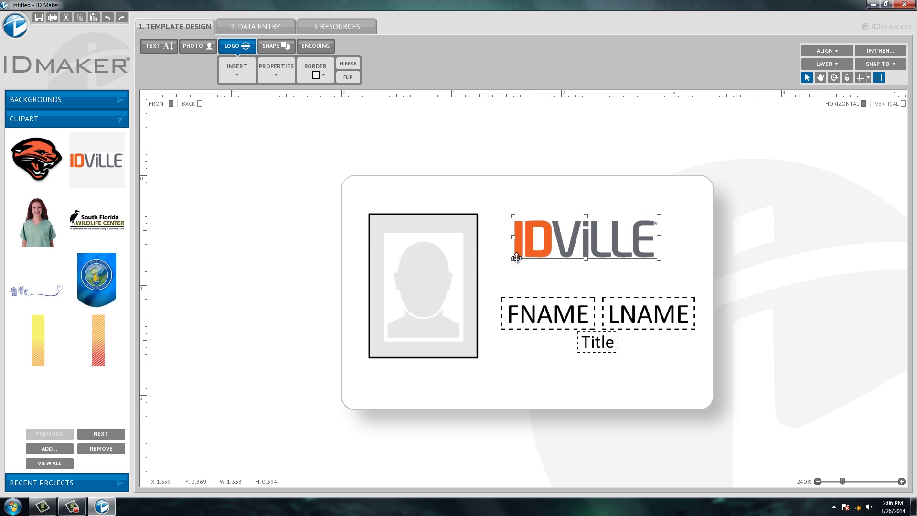
{"action": "left_click_drag", "start_coordinate": [514, 258], "coordinate": [558, 266]}
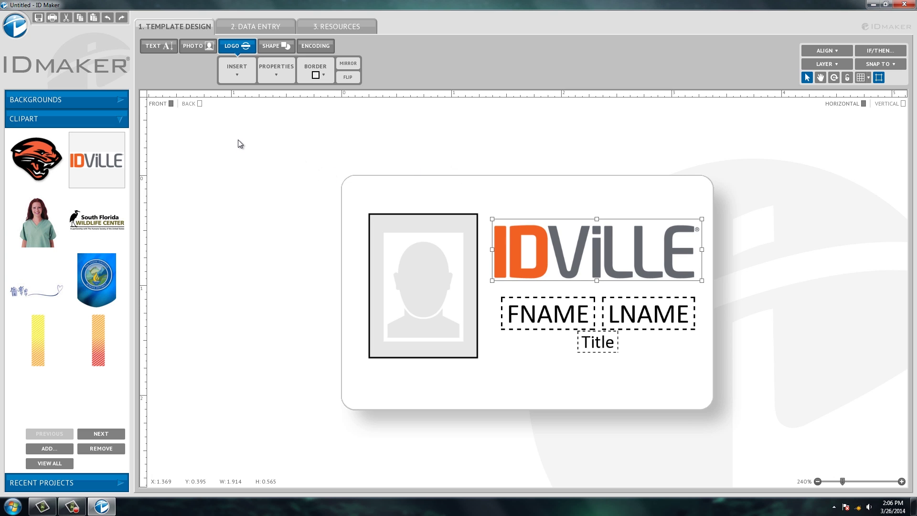
- Show the blank card back, page through the backgrounds library, and open the Background Editor
{"action": "left_click", "coordinate": [200, 103]}
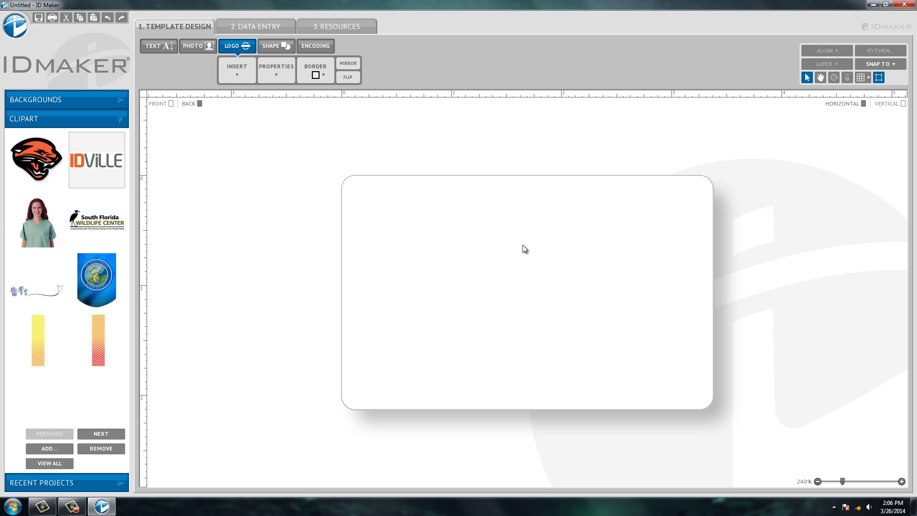
{"action": "left_click", "coordinate": [110, 102]}
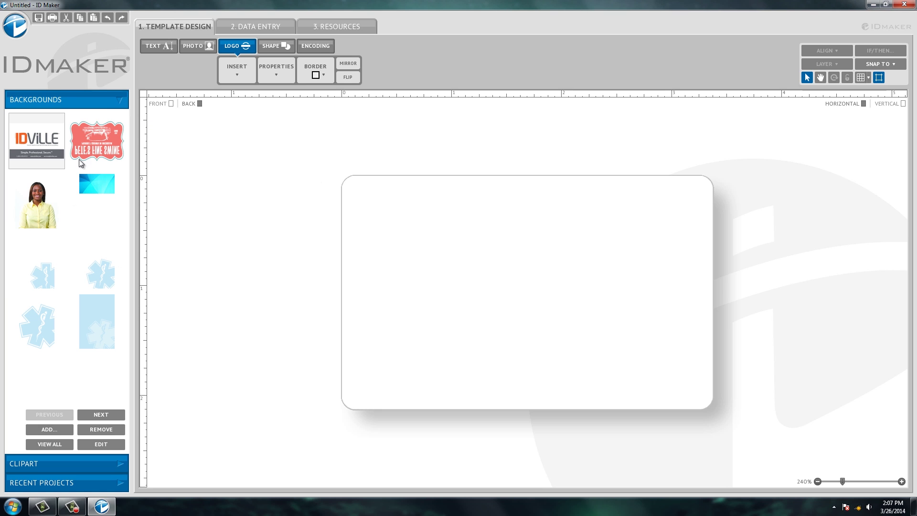
{"action": "left_click", "coordinate": [82, 346]}
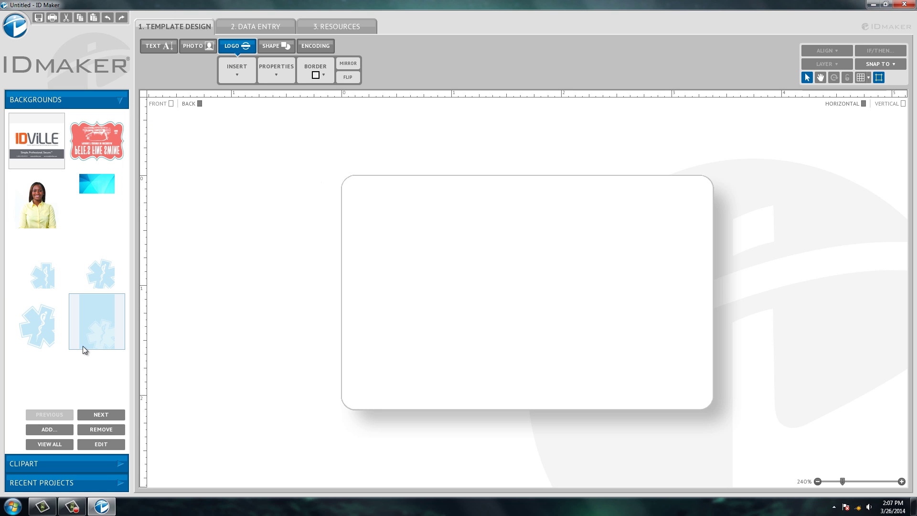
{"action": "left_click", "coordinate": [106, 417]}
{"action": "left_click", "coordinate": [106, 418]}
{"action": "left_click", "coordinate": [107, 417]}
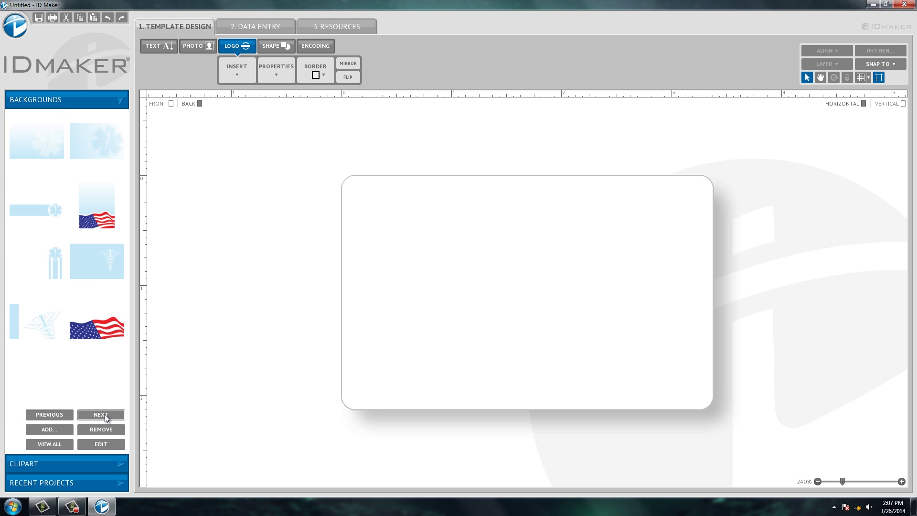
{"action": "left_click", "coordinate": [106, 418]}
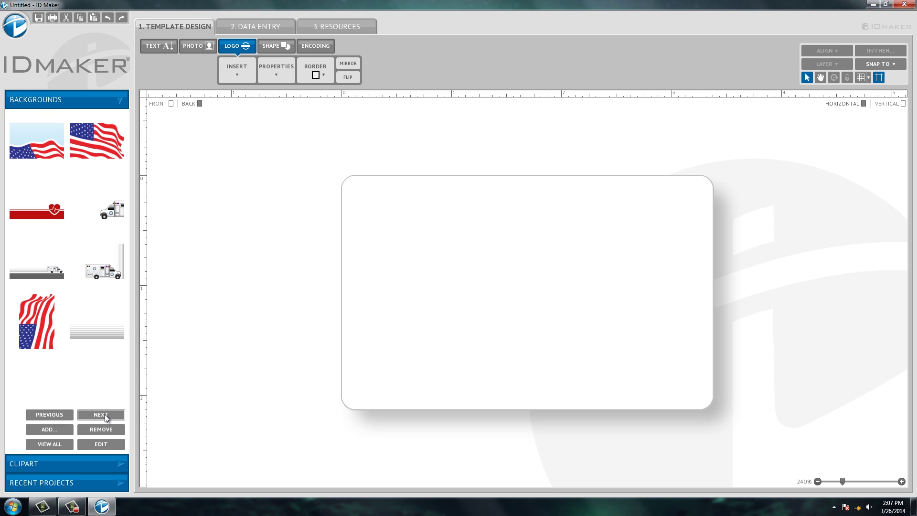
{"action": "left_click", "coordinate": [100, 444]}
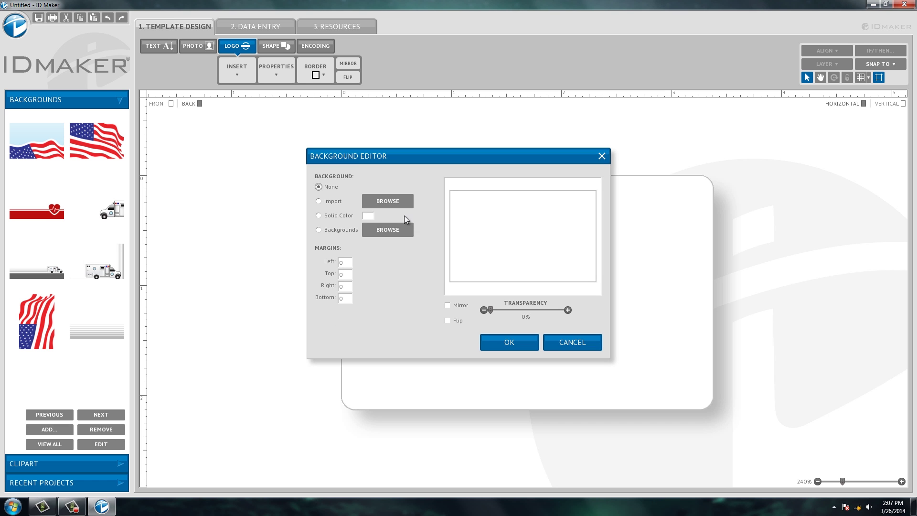
- Import IDville_IDcard_Back as the back background at 0% transparency, without adding it to the library
{"action": "left_click", "coordinate": [398, 203]}
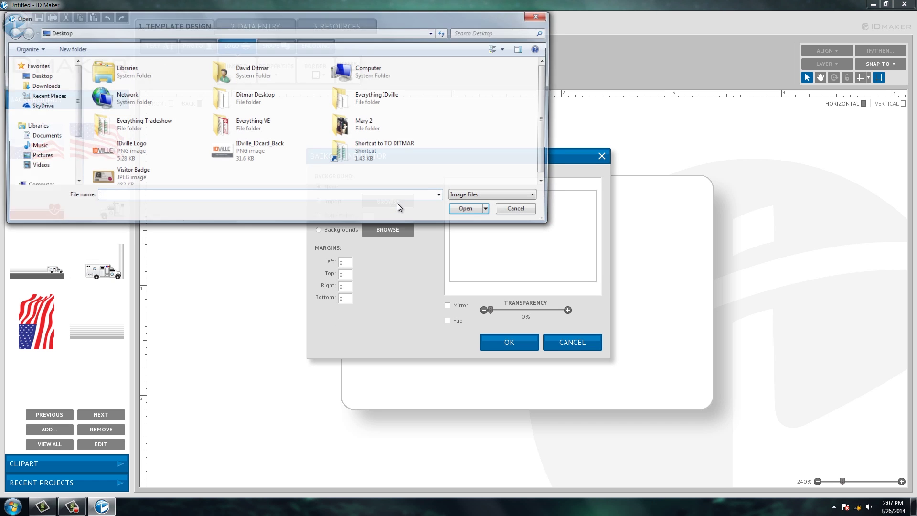
{"action": "double_click", "coordinate": [258, 156]}
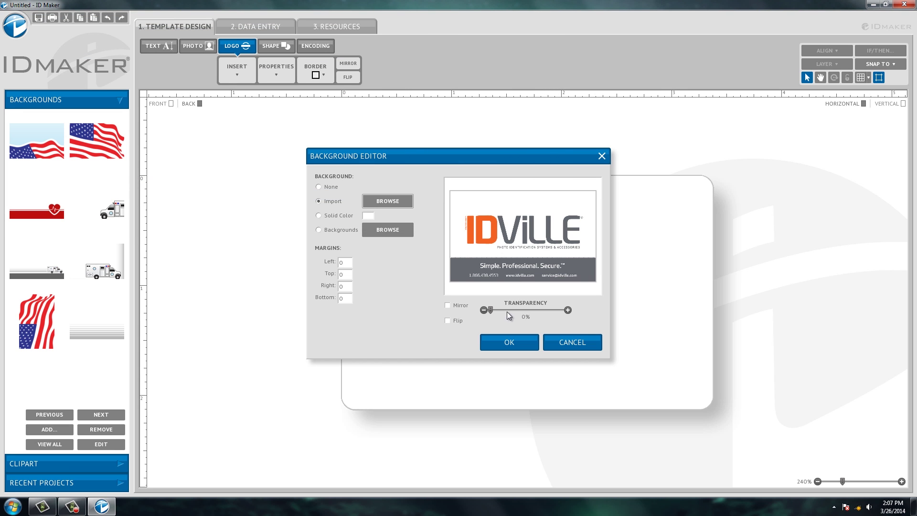
{"action": "left_click", "coordinate": [506, 310]}
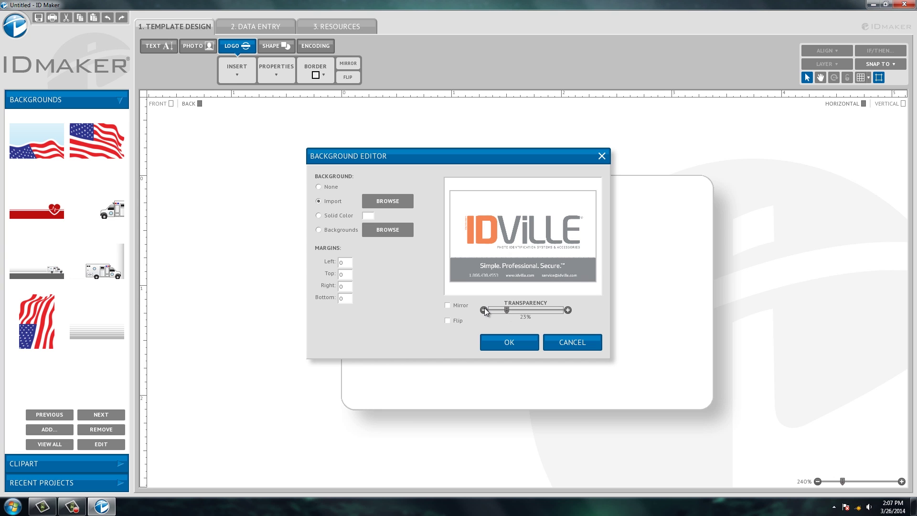
{"action": "left_click", "coordinate": [484, 310]}
{"action": "left_click", "coordinate": [484, 310]}
{"action": "left_click", "coordinate": [484, 310]}
{"action": "left_click_drag", "start_coordinate": [502, 309], "coordinate": [467, 313]}
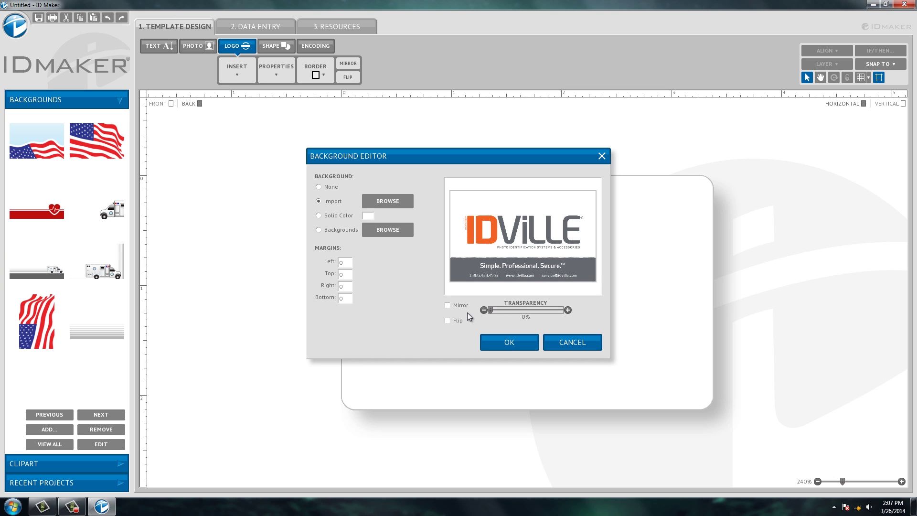
{"action": "left_click", "coordinate": [499, 342]}
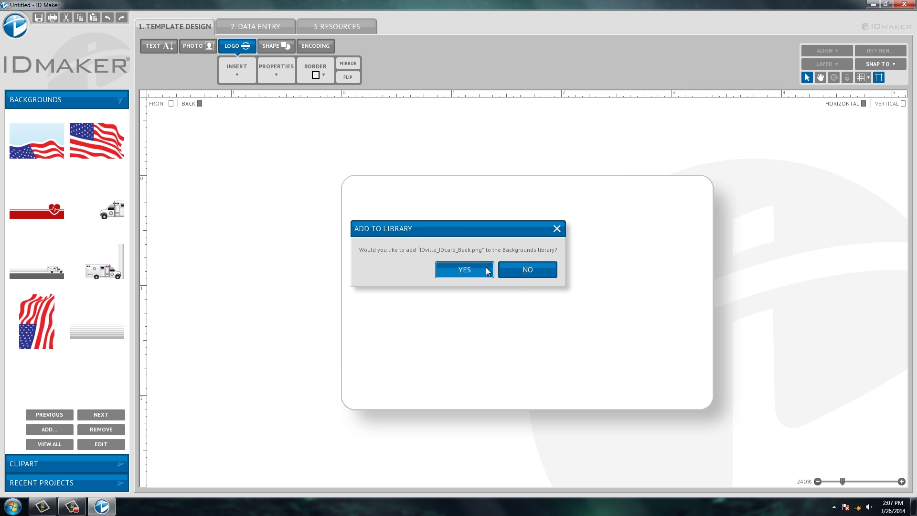
{"action": "left_click", "coordinate": [522, 275]}
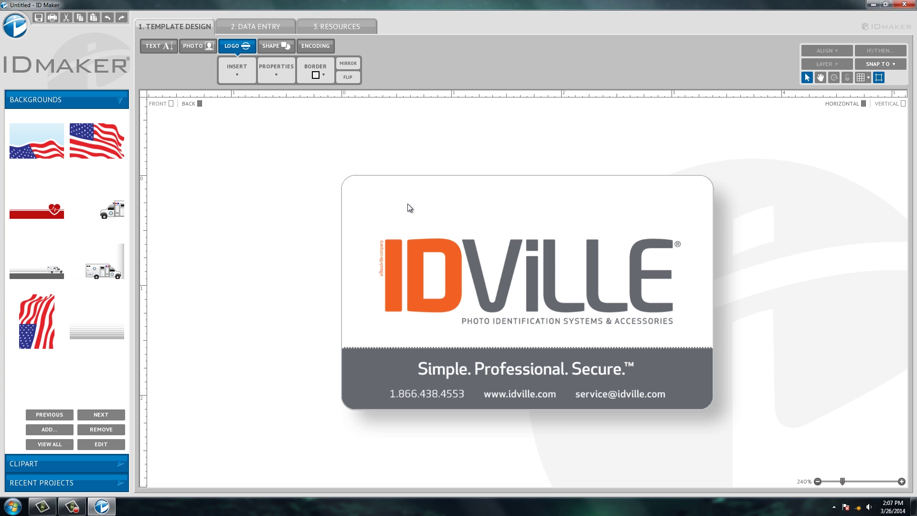
- Compare the card front and the new back, ending on the front
{"action": "left_click", "coordinate": [172, 105]}
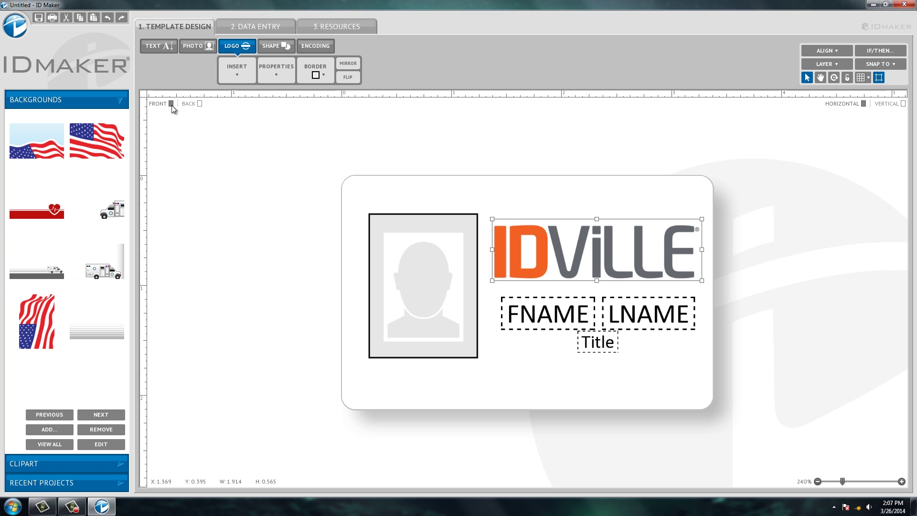
{"action": "left_click", "coordinate": [193, 108]}
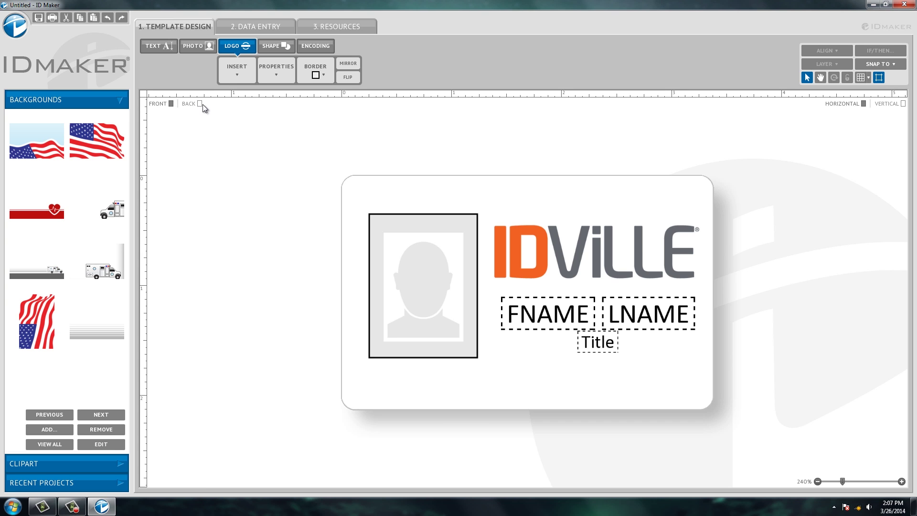
{"action": "left_click", "coordinate": [200, 104]}
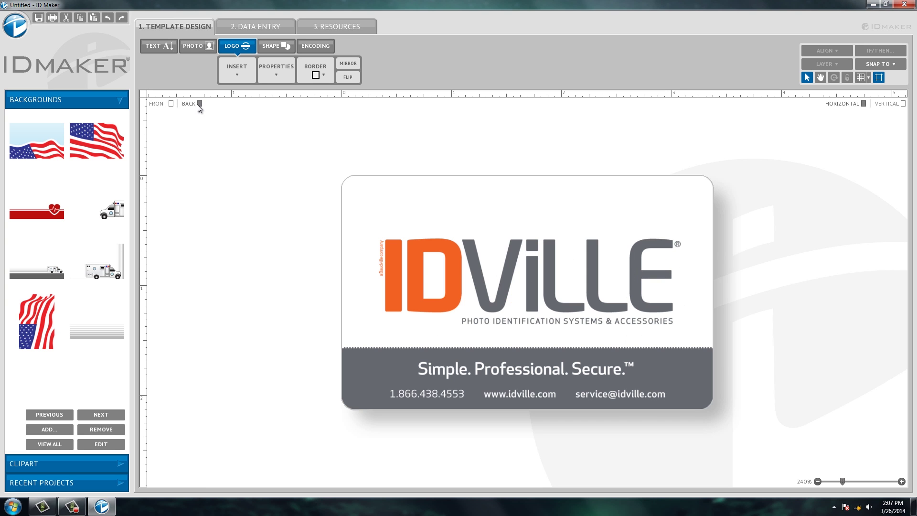
{"action": "left_click", "coordinate": [172, 104]}
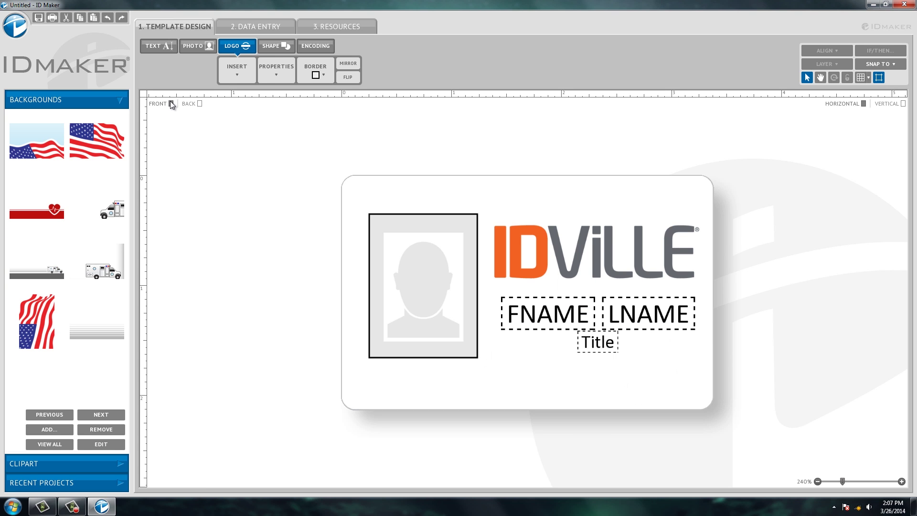
- In 2. DATA ENTRY, enter the employee's first name in the FNAME field
{"action": "left_click", "coordinate": [272, 30]}
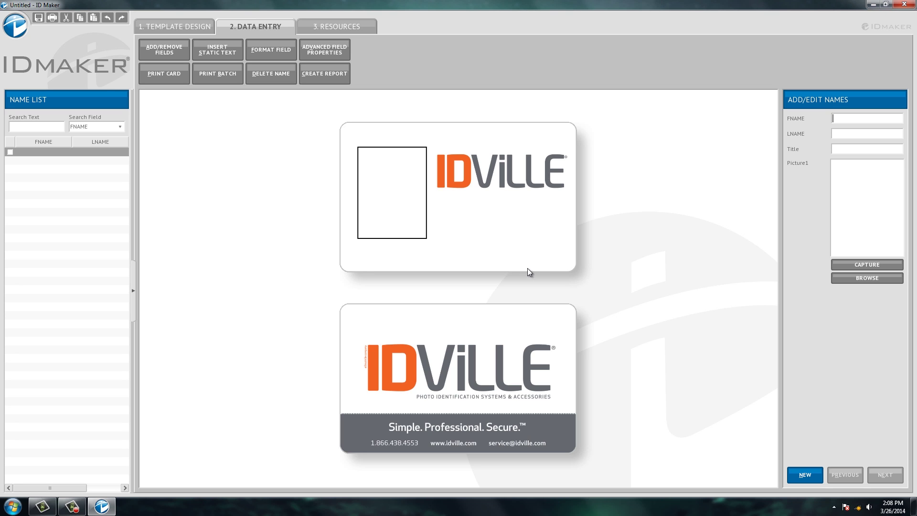
{"action": "key", "text": "Tab"}
- Enter the employee's last name in LNAME and 'Customer Service' in Title
{"action": "key", "text": "Tab"}
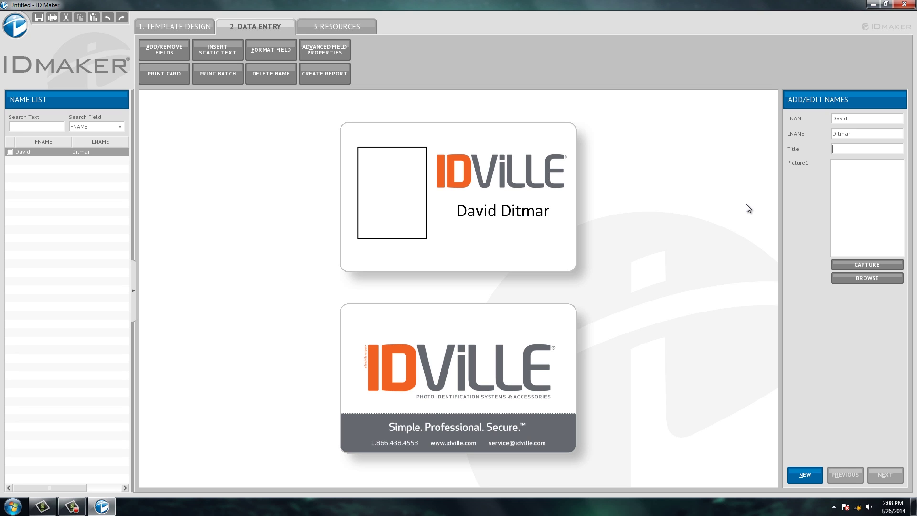
{"action": "type", "text": "Customer Service"}
{"action": "key", "text": "Tab"}
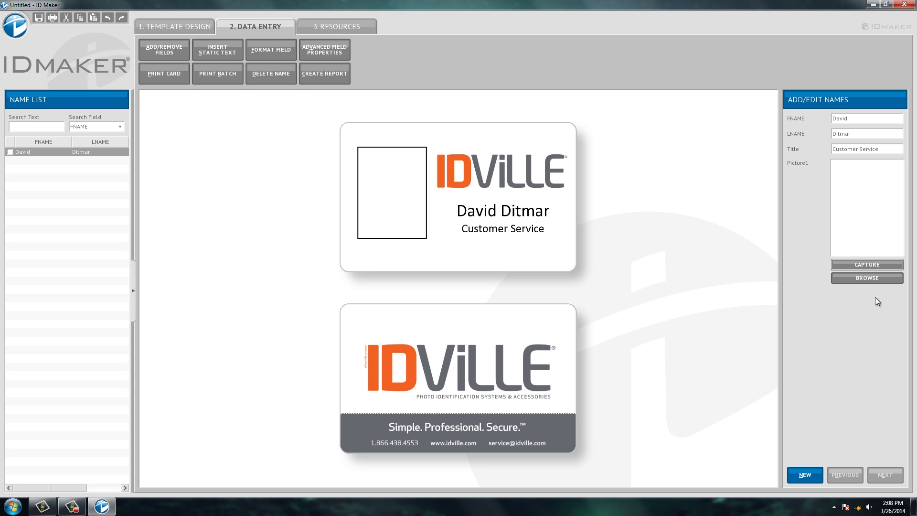
{"action": "left_click", "coordinate": [874, 264]}
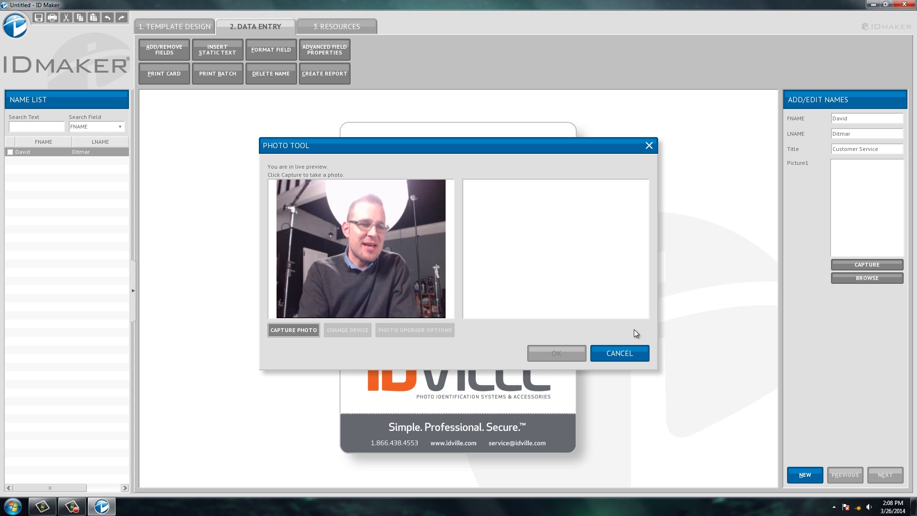
{"action": "left_click", "coordinate": [293, 331]}
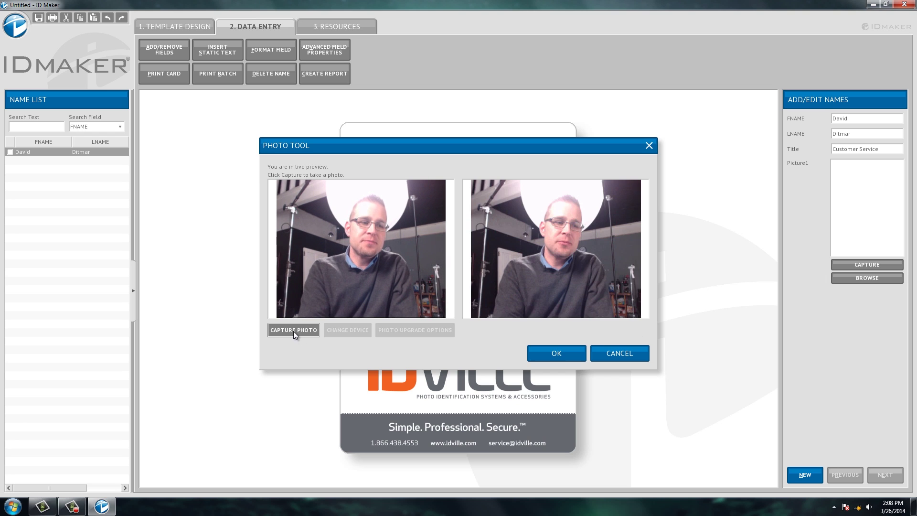
{"action": "left_click", "coordinate": [552, 358]}
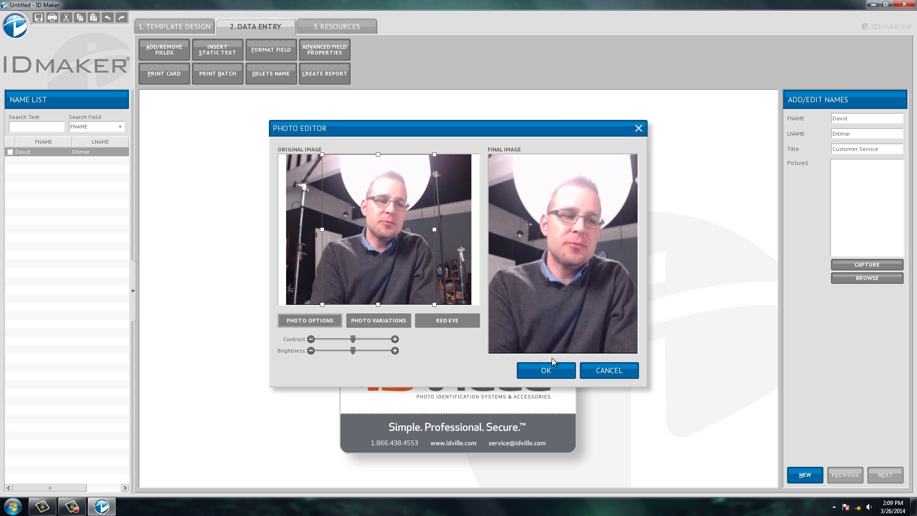
{"action": "left_click", "coordinate": [547, 368]}
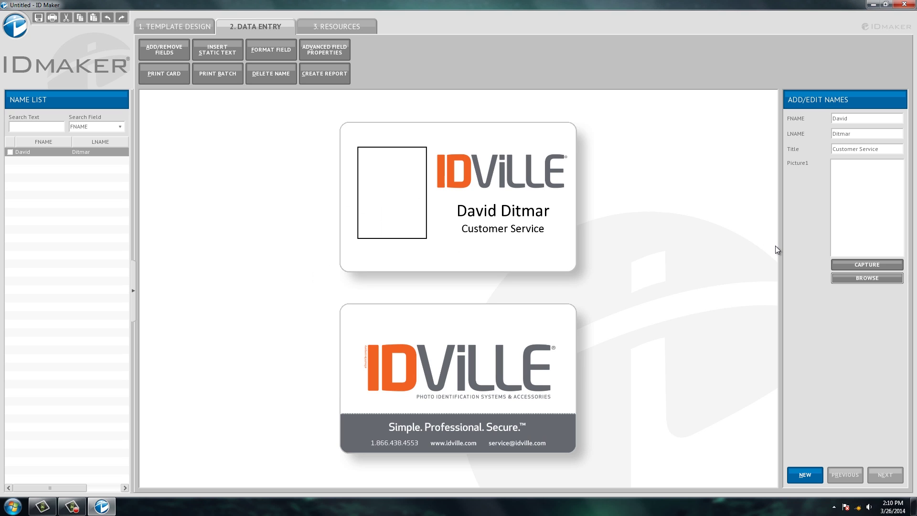
{"action": "left_click", "coordinate": [855, 278]}
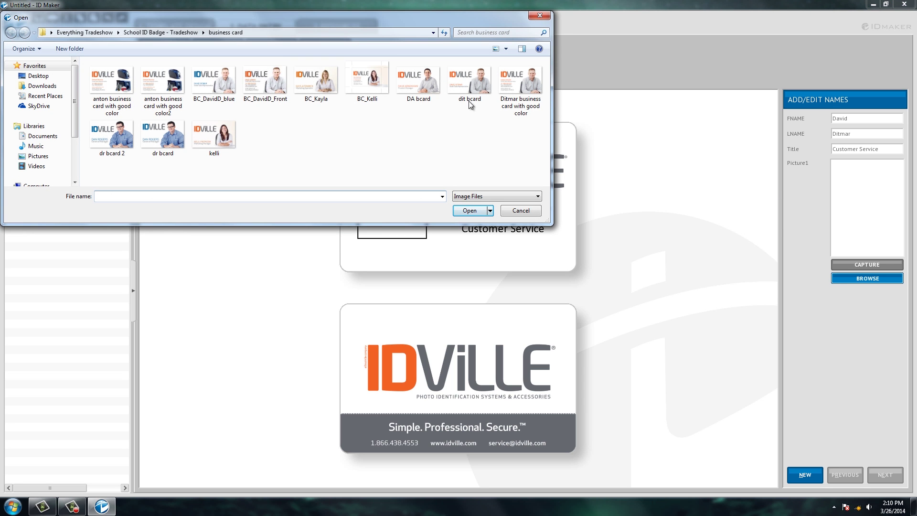
- Load the business card image and crop it tightly around the man's face for the photo
{"action": "left_click", "coordinate": [280, 84]}
{"action": "double_click", "coordinate": [279, 80]}
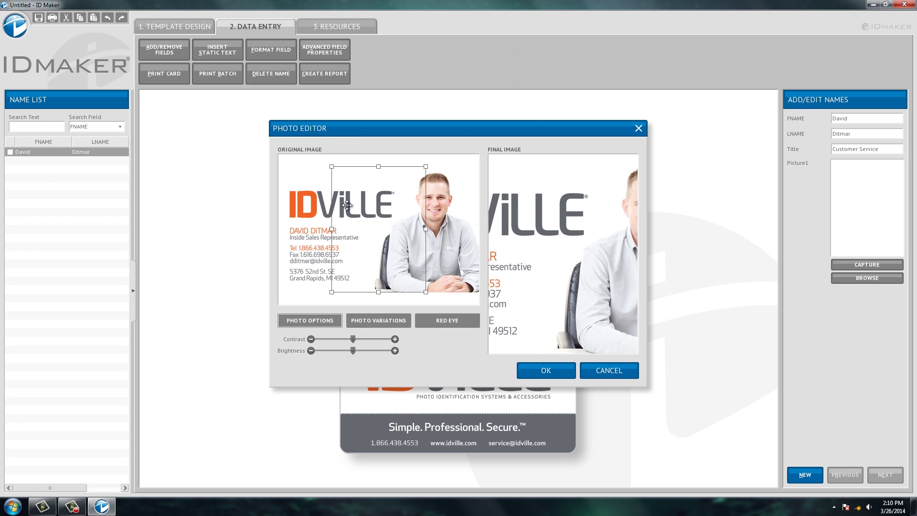
{"action": "left_click_drag", "start_coordinate": [347, 205], "coordinate": [400, 206]}
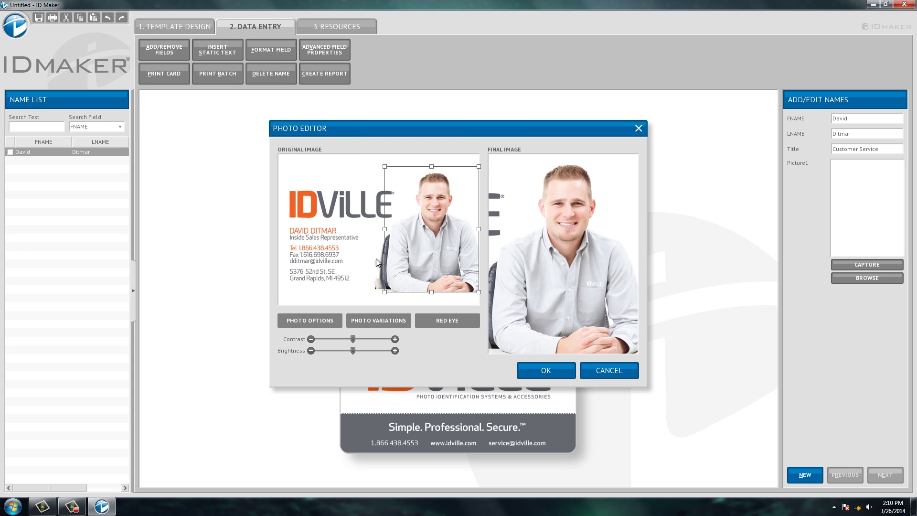
{"action": "left_click_drag", "start_coordinate": [385, 292], "coordinate": [420, 270]}
{"action": "left_click_drag", "start_coordinate": [449, 220], "coordinate": [435, 223]}
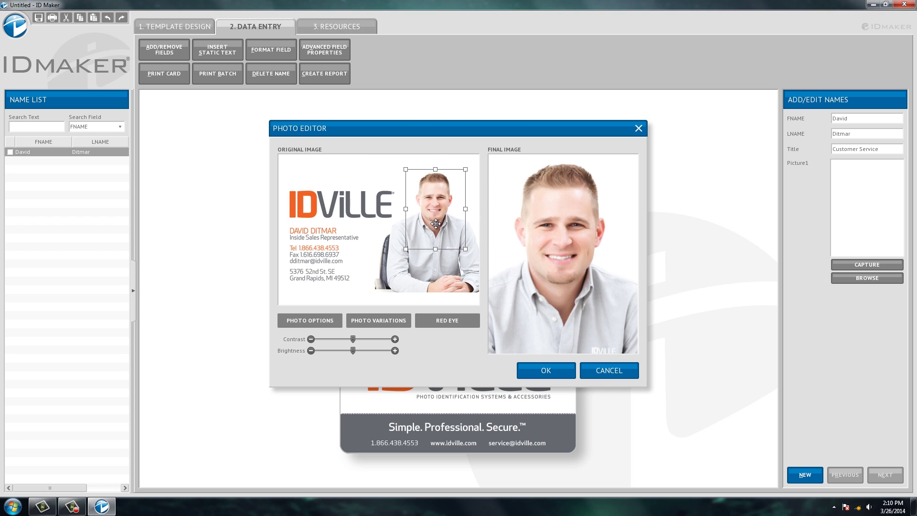
{"action": "left_click", "coordinate": [542, 371]}
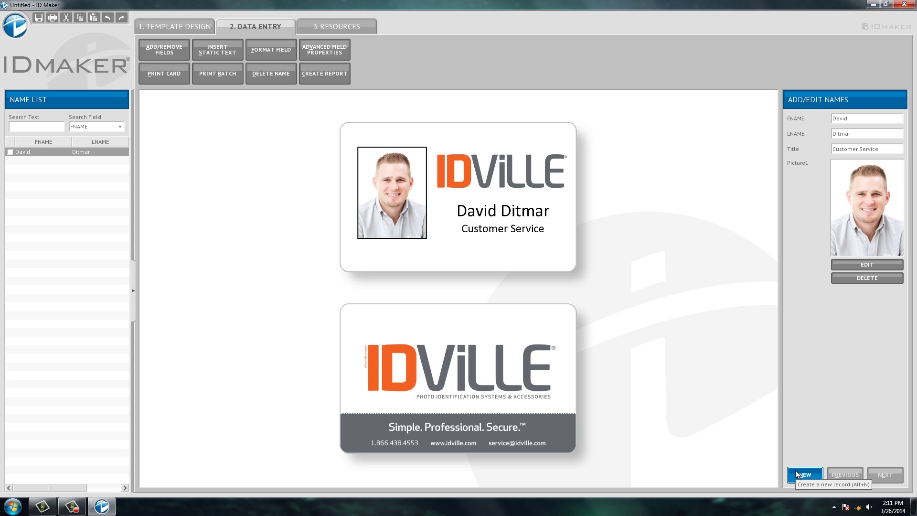
- Reopen the first employee's record, review the card's field list unchanged, and show the Tools menu
{"action": "left_click", "coordinate": [796, 470]}
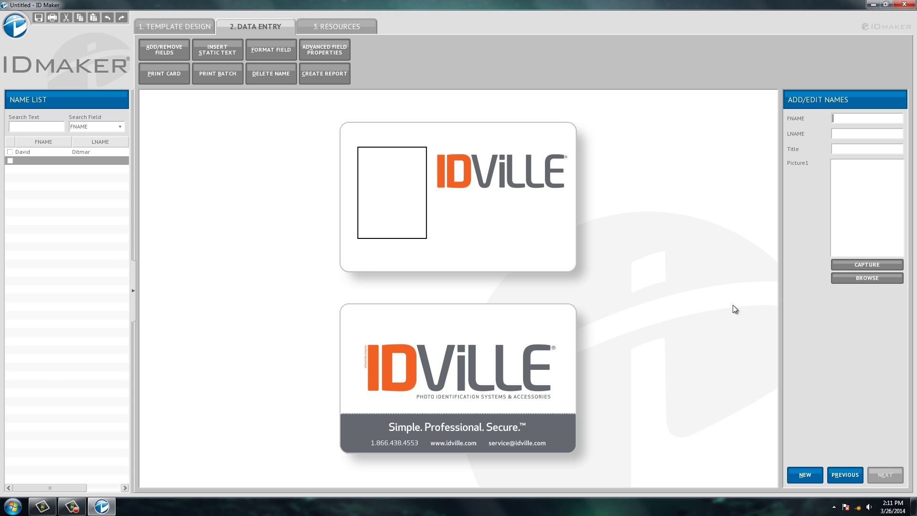
{"action": "left_click", "coordinate": [54, 151]}
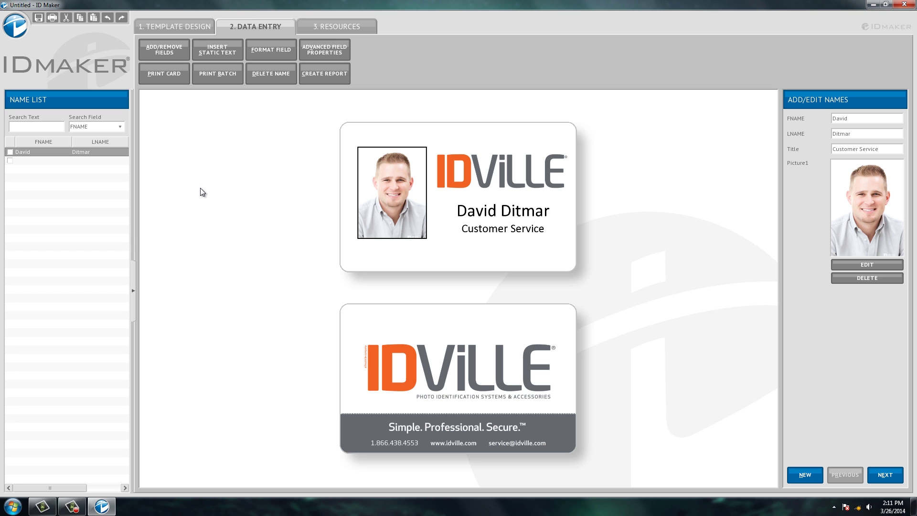
{"action": "left_click", "coordinate": [171, 58]}
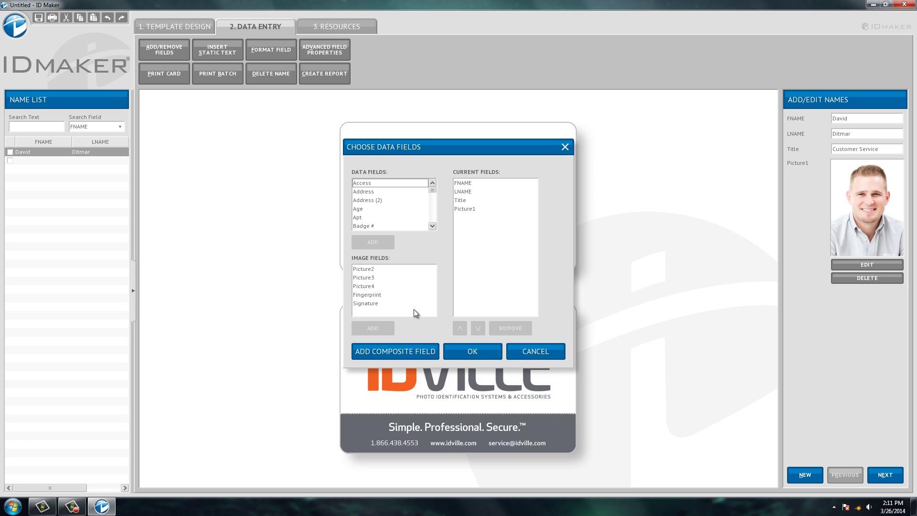
{"action": "left_click", "coordinate": [470, 351]}
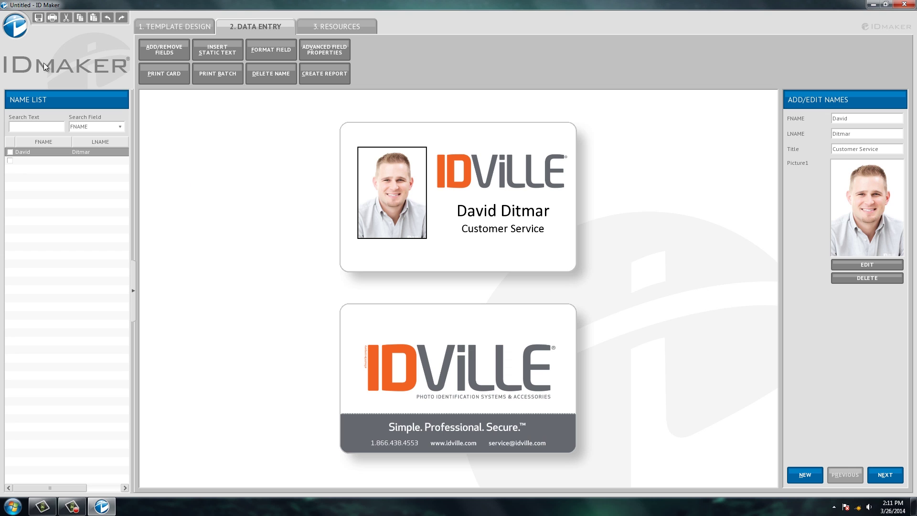
{"action": "left_click", "coordinate": [16, 26]}
{"action": "mouse_move", "coordinate": [22, 163]}
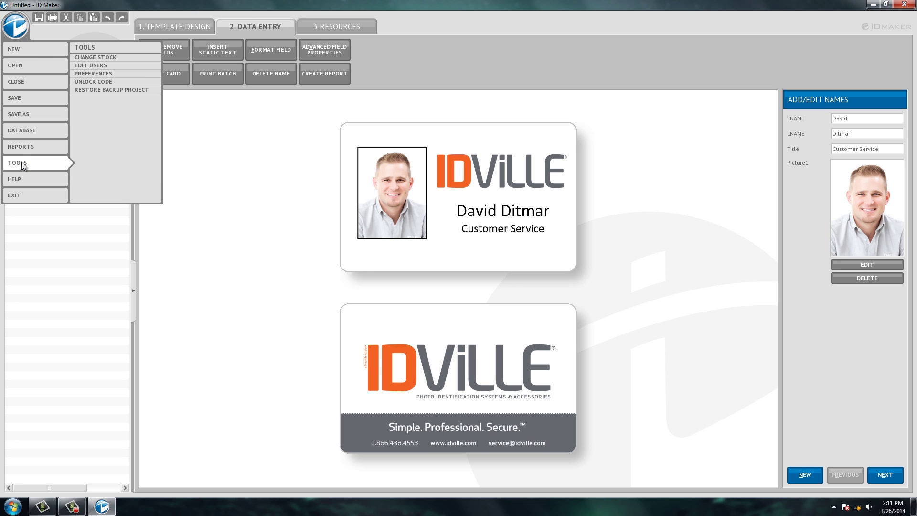
- In Preferences, add a new database field named 'Entry Point'
{"action": "left_click", "coordinate": [96, 74]}
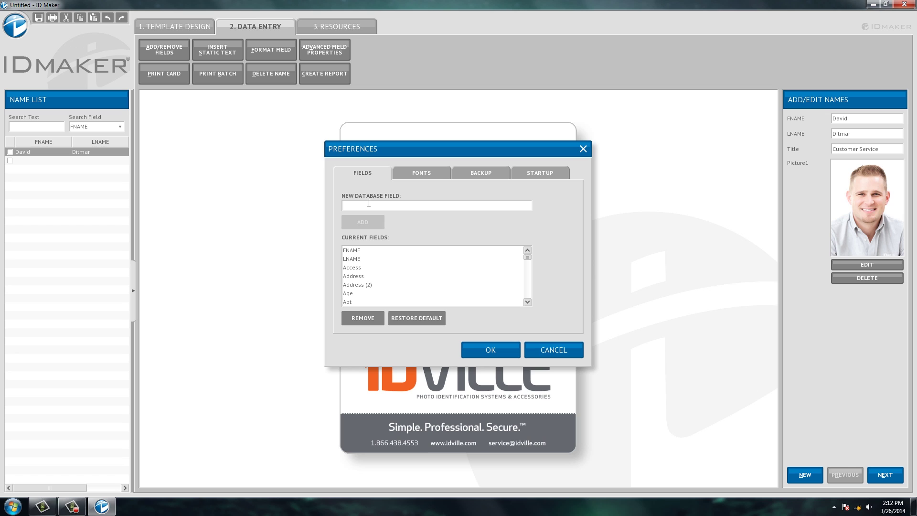
{"action": "type", "text": "Entr"}
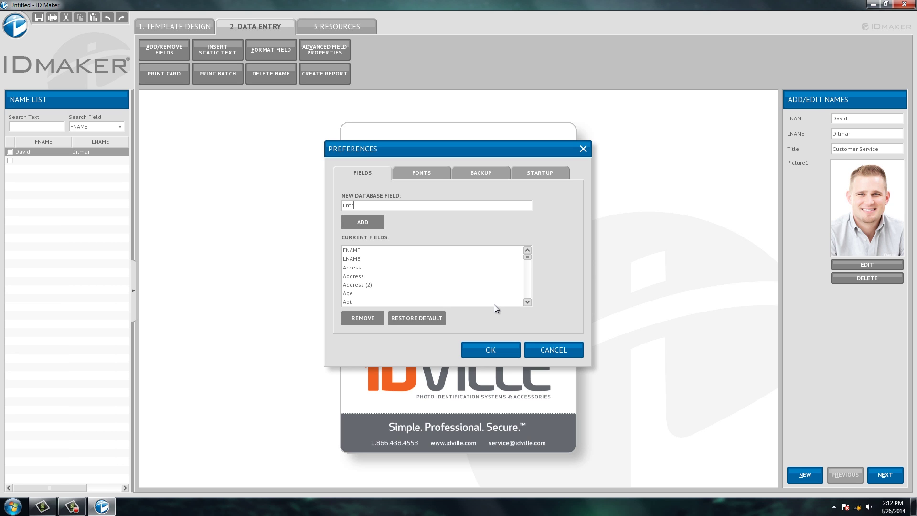
{"action": "type", "text": "y Point"}
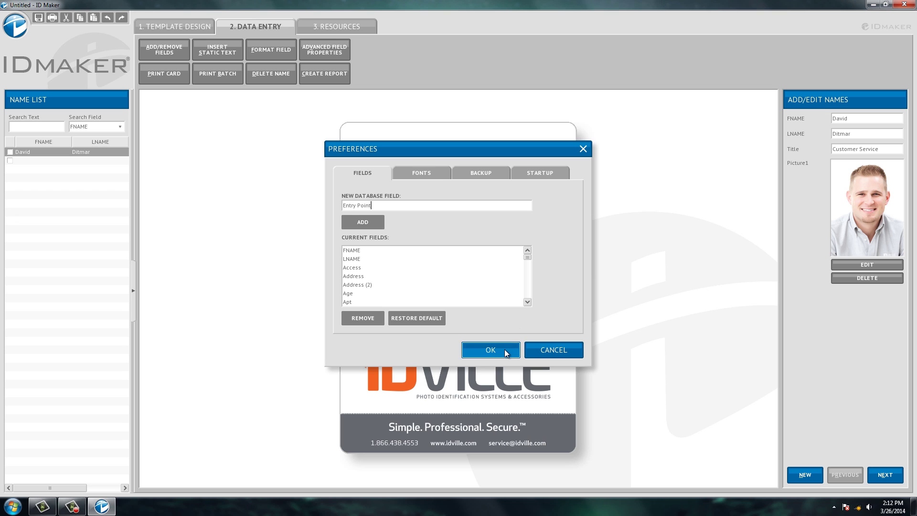
{"action": "left_click", "coordinate": [363, 221]}
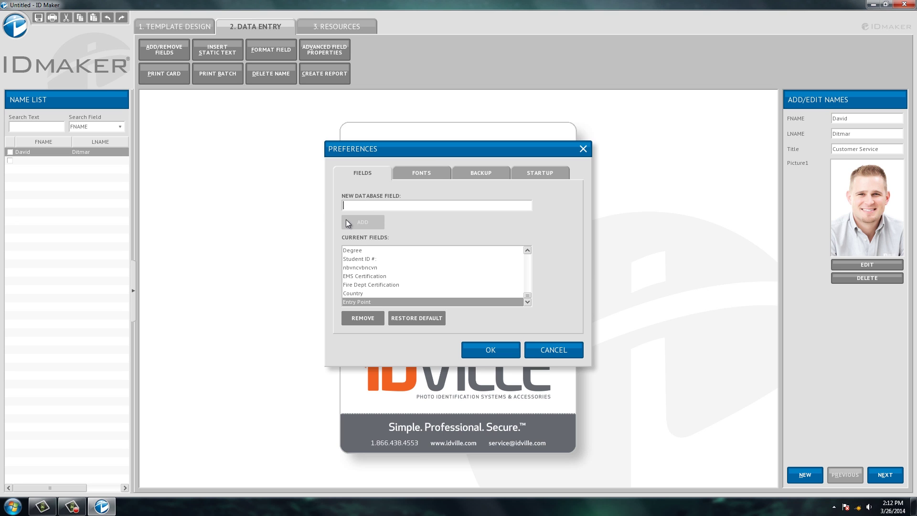
{"action": "left_click", "coordinate": [494, 352]}
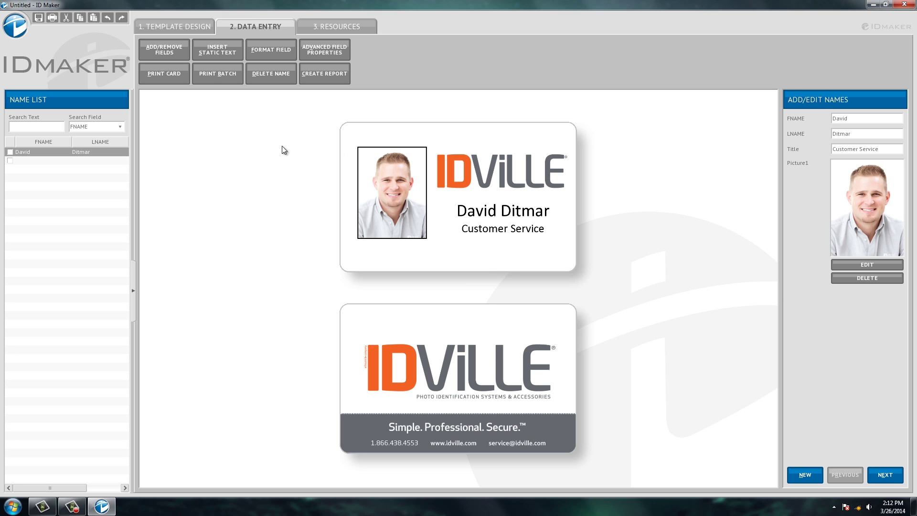
- Select Entry Point in the Data Fields list and add it to the card's fields
{"action": "left_click", "coordinate": [174, 50]}
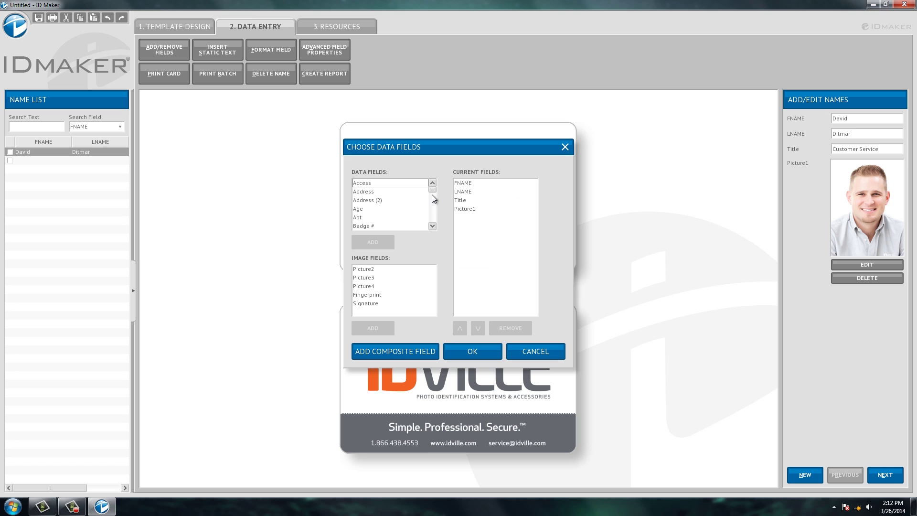
{"action": "scroll", "coordinate": [432, 194], "scroll_direction": "down", "scroll_amount": 3}
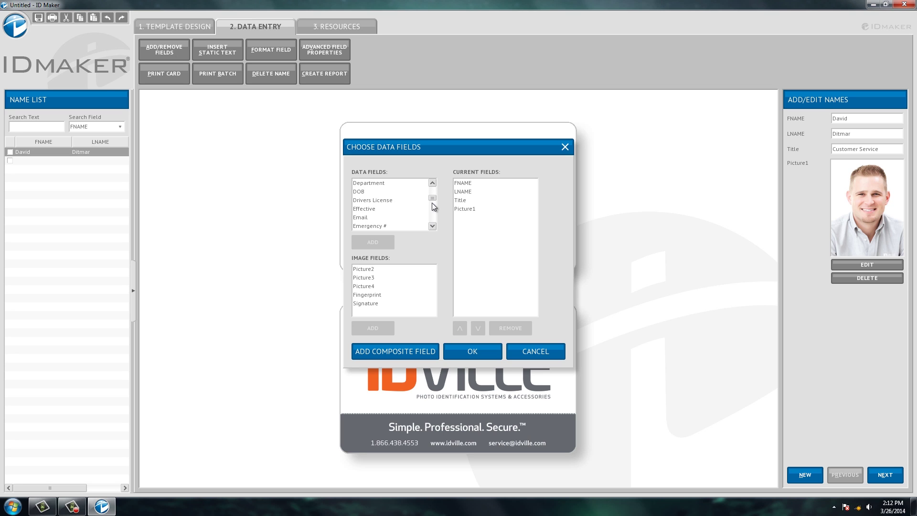
{"action": "scroll", "coordinate": [433, 222], "scroll_direction": "down", "scroll_amount": 4}
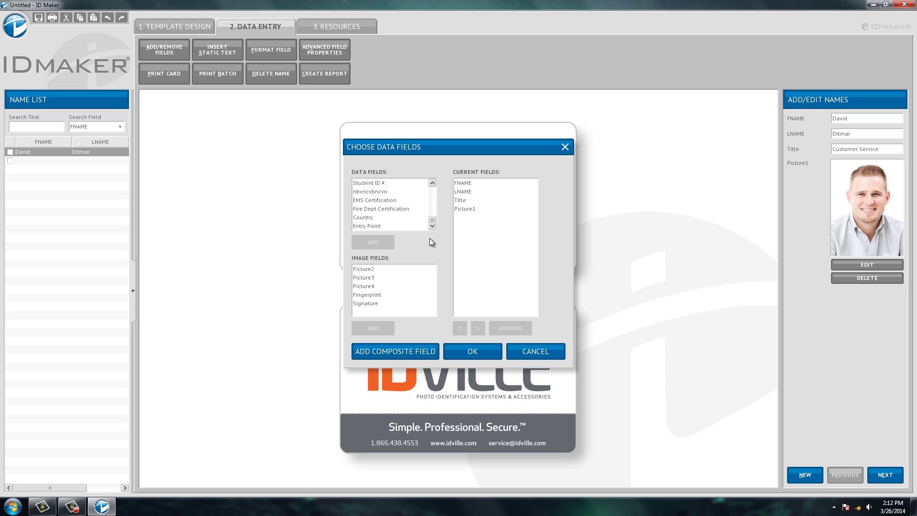
{"action": "left_click", "coordinate": [389, 227]}
{"action": "left_click", "coordinate": [377, 242]}
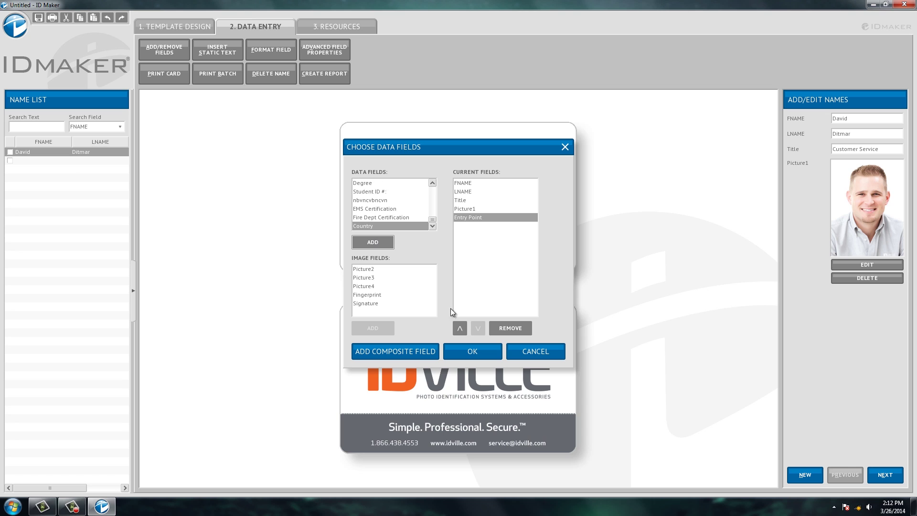
- Confirm the field selection and enter 'West Entrance' as this record's Entry Point
{"action": "left_click", "coordinate": [463, 348]}
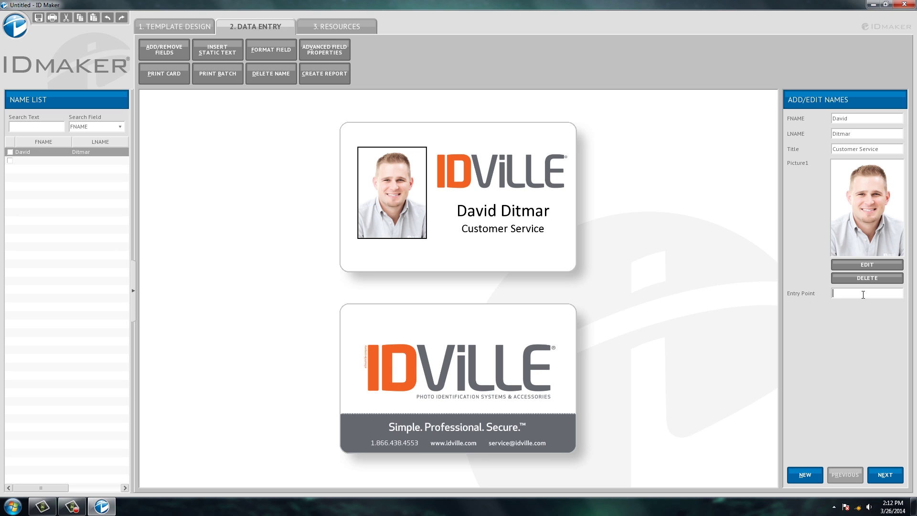
{"action": "type", "text": "West Entrance"}
{"action": "triple_click", "coordinate": [862, 149]}
- Add a Code 39 barcode to the card front, linked to the LNAME field and set to Stretch To Fit
{"action": "left_click", "coordinate": [194, 25]}
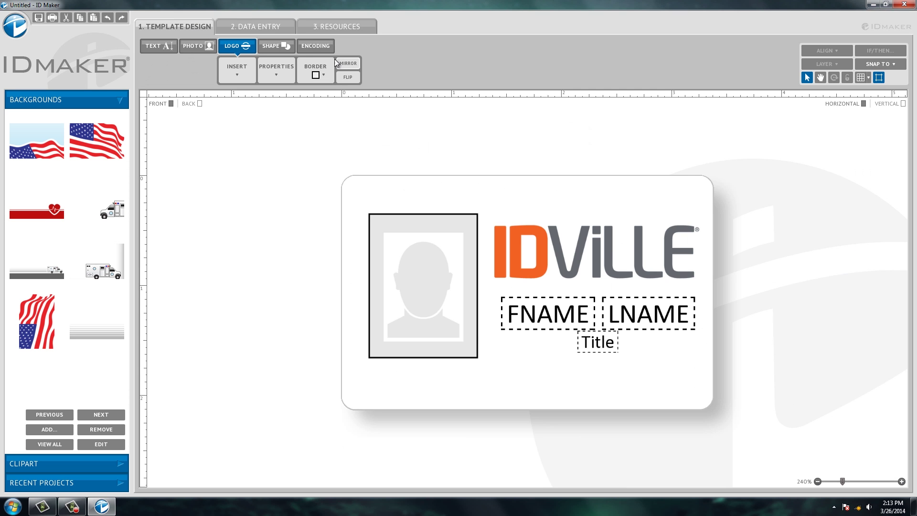
{"action": "left_click", "coordinate": [303, 47]}
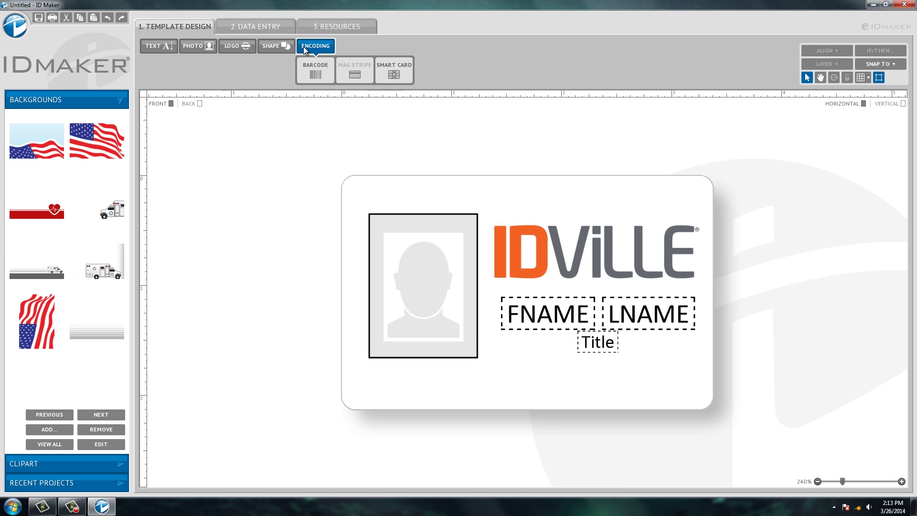
{"action": "left_click", "coordinate": [310, 74]}
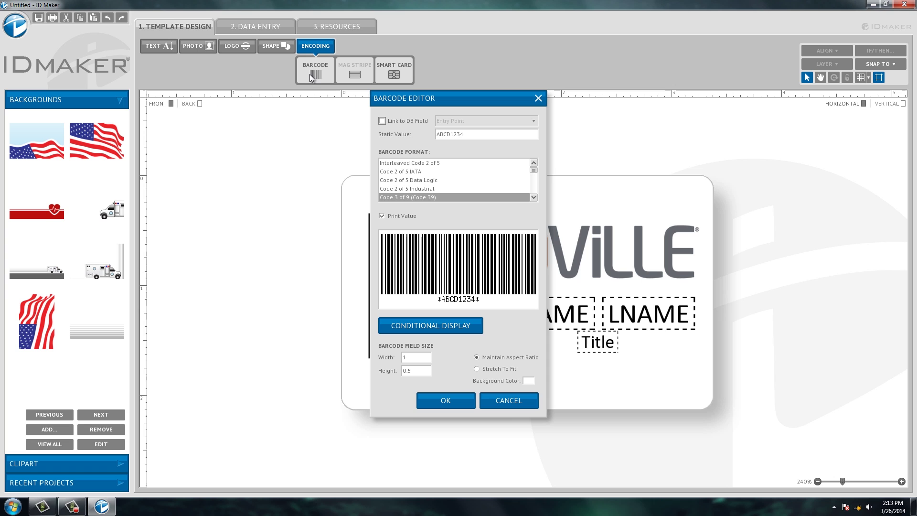
{"action": "left_click", "coordinate": [382, 121]}
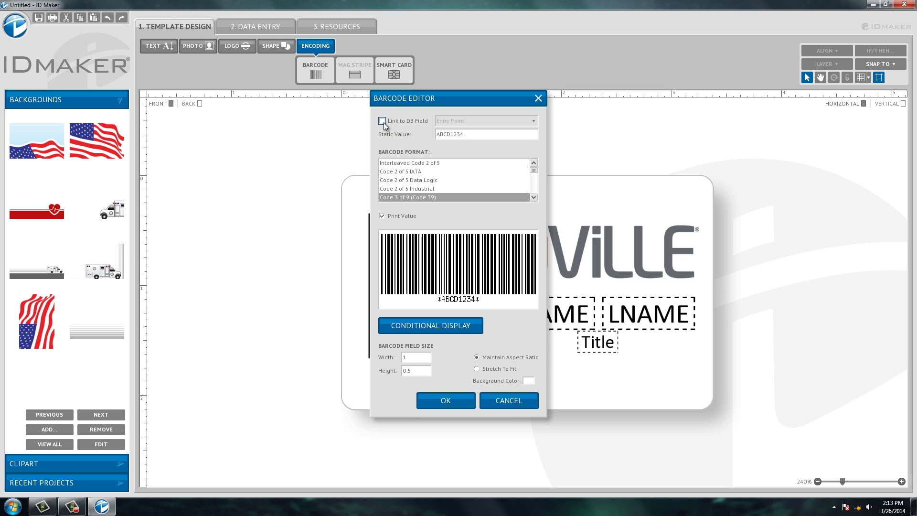
{"action": "left_click", "coordinate": [471, 119]}
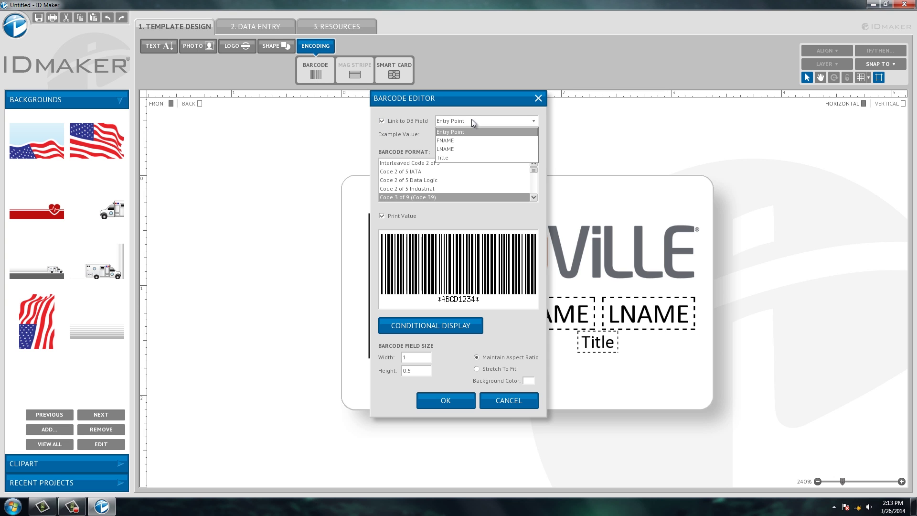
{"action": "left_click", "coordinate": [472, 147]}
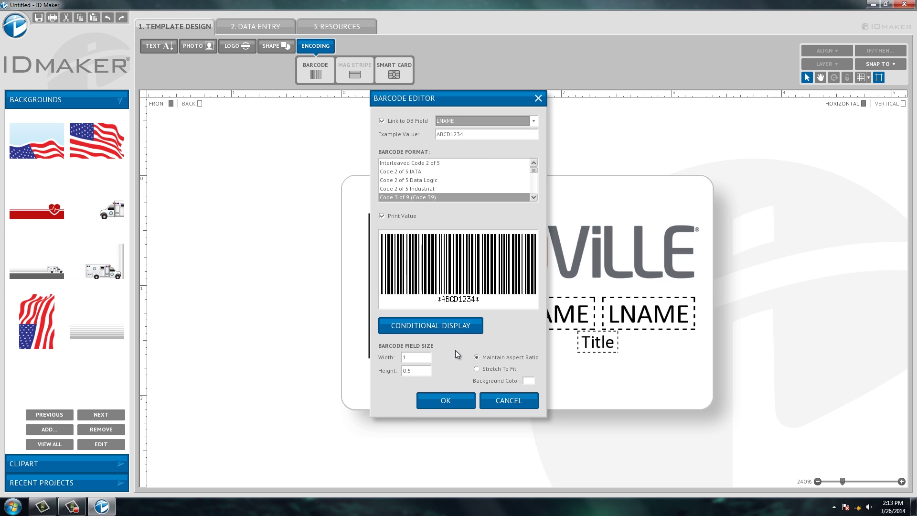
{"action": "left_click", "coordinate": [476, 369]}
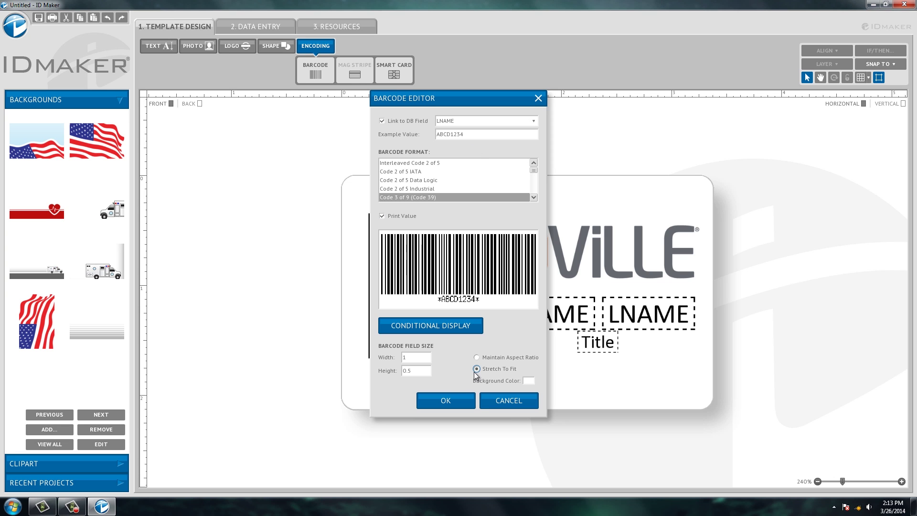
{"action": "left_click", "coordinate": [456, 398]}
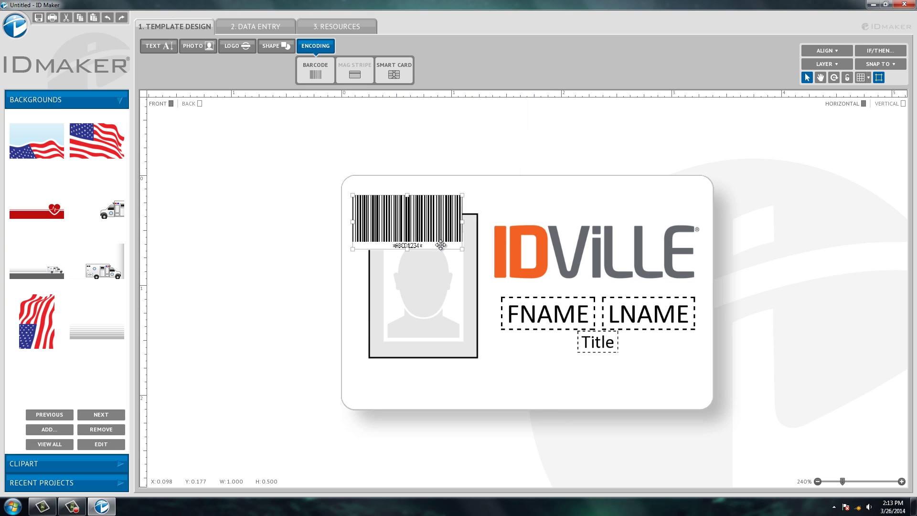
- Position the barcode beneath the photo, make it wider and shorter, and apply H. Center alignment
{"action": "left_click_drag", "start_coordinate": [432, 240], "coordinate": [530, 393]}
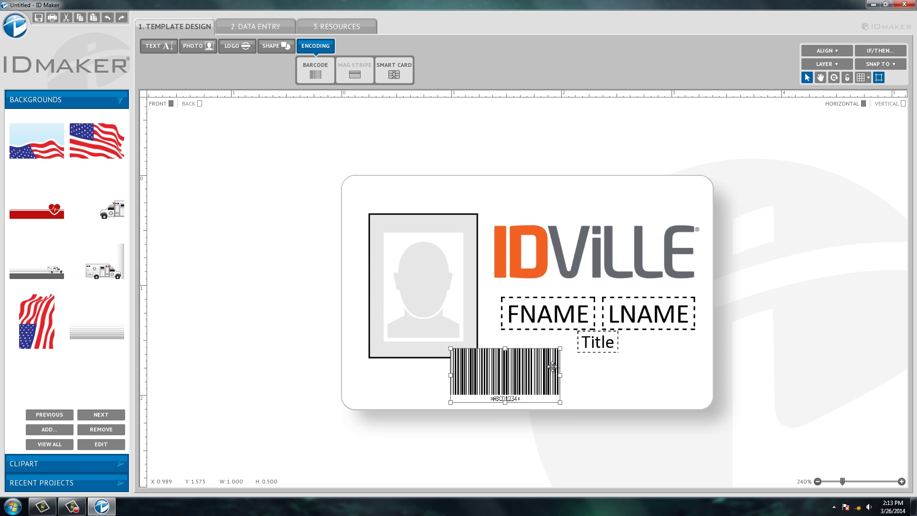
{"action": "left_click_drag", "start_coordinate": [560, 346], "coordinate": [618, 385]}
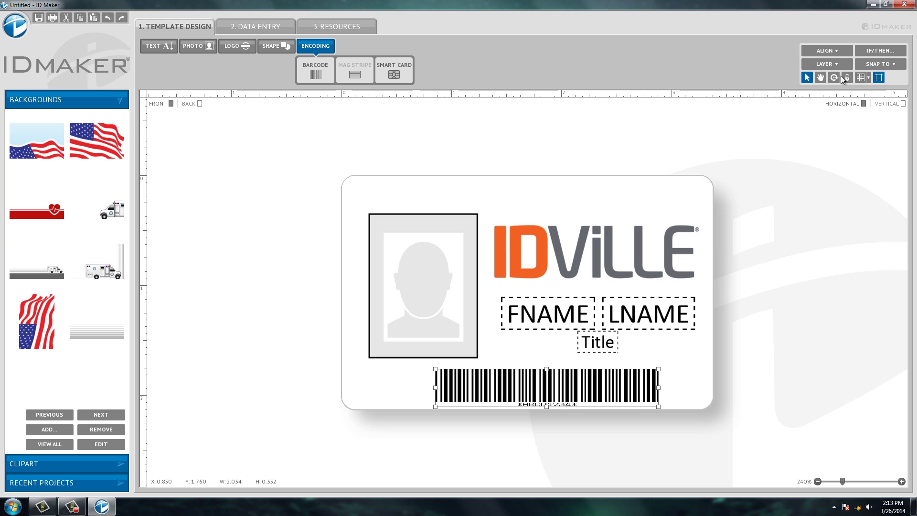
{"action": "left_click", "coordinate": [838, 51]}
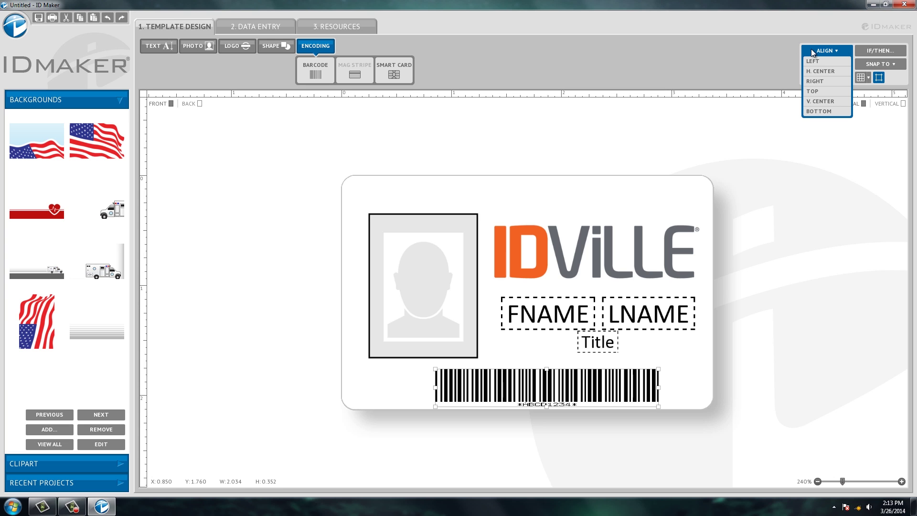
{"action": "left_click", "coordinate": [825, 71]}
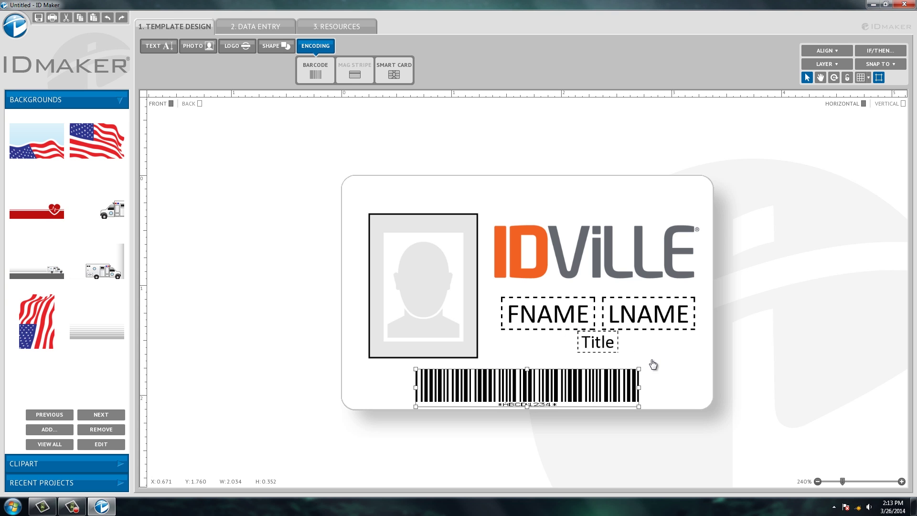
- Switch to 2. DATA ENTRY to preview the card front with its centred last-name barcode
{"action": "left_click", "coordinate": [254, 27]}
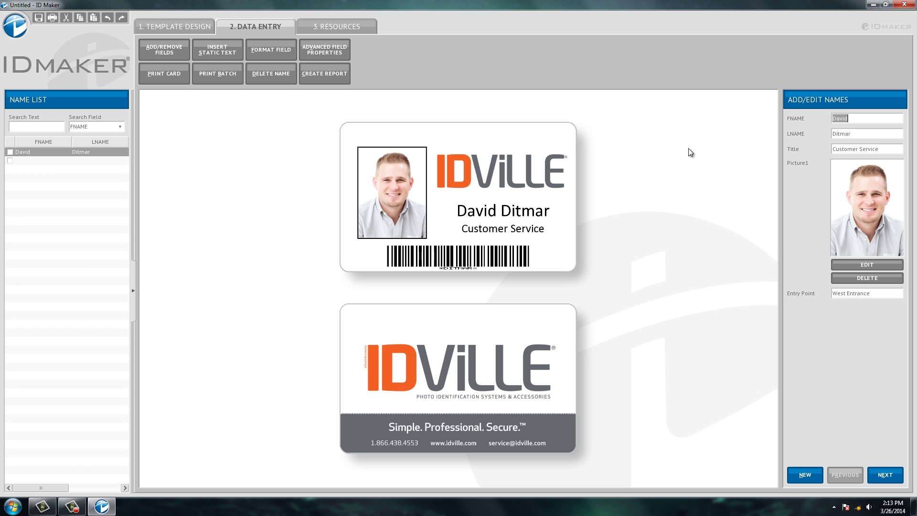